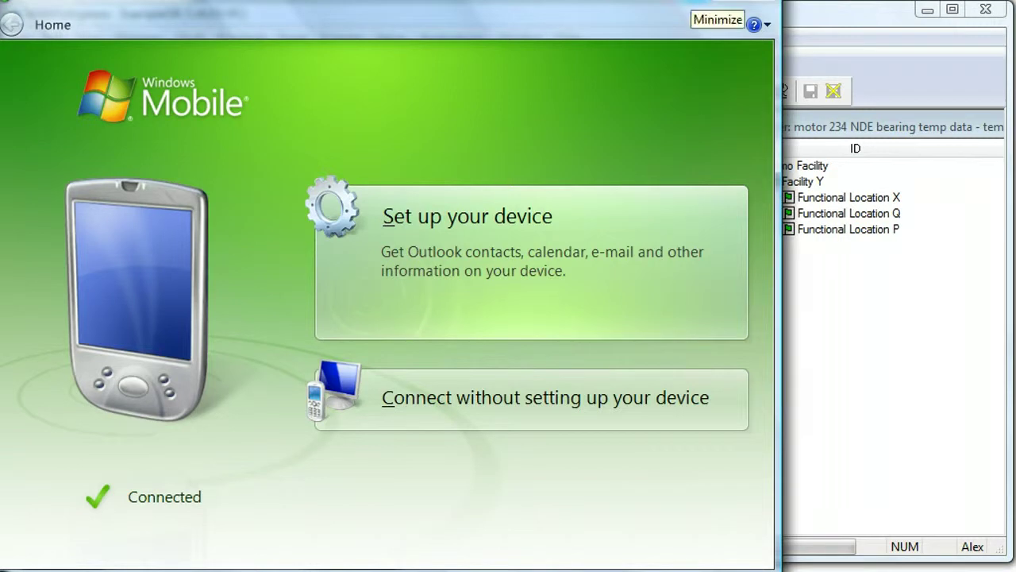
# Minimize Windows Mobile Device Center to bring back MAINTelligence's Route Manager.
pyautogui.click(715, 2)
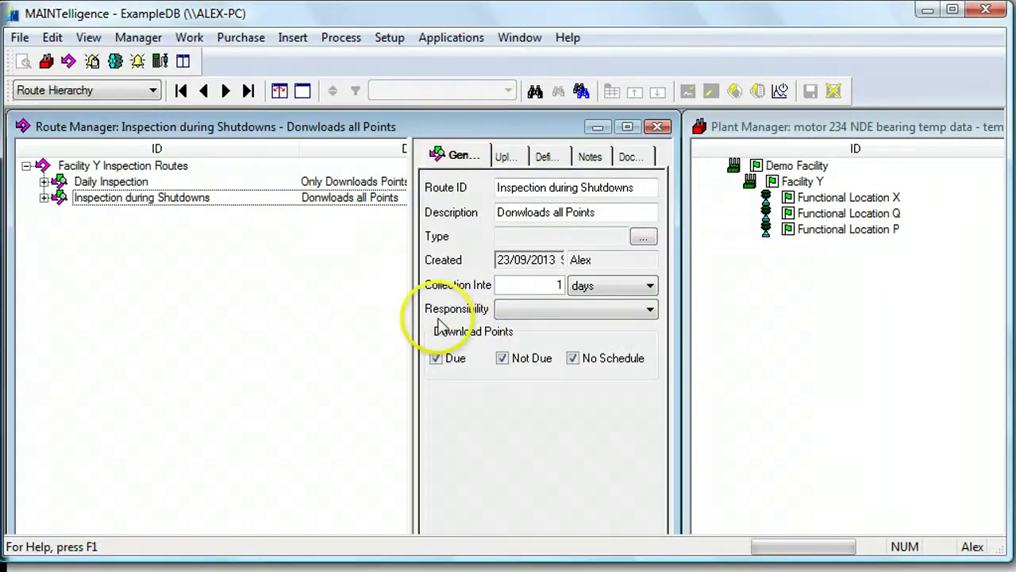
# Connect to the handheld with MAINTelligence InspectCE chosen as the instrument.
pyautogui.click(161, 62)
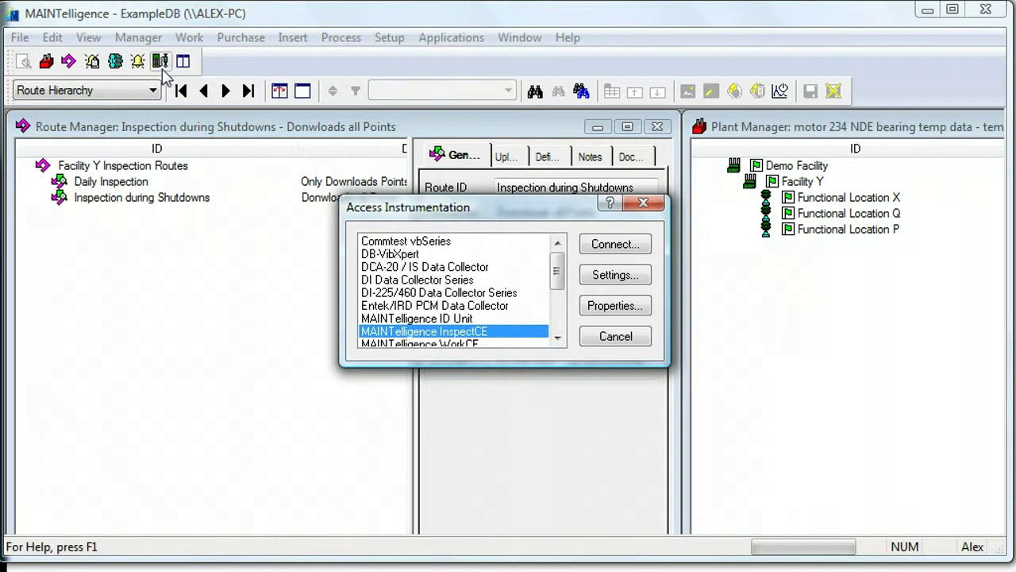
pyautogui.click(450, 332)
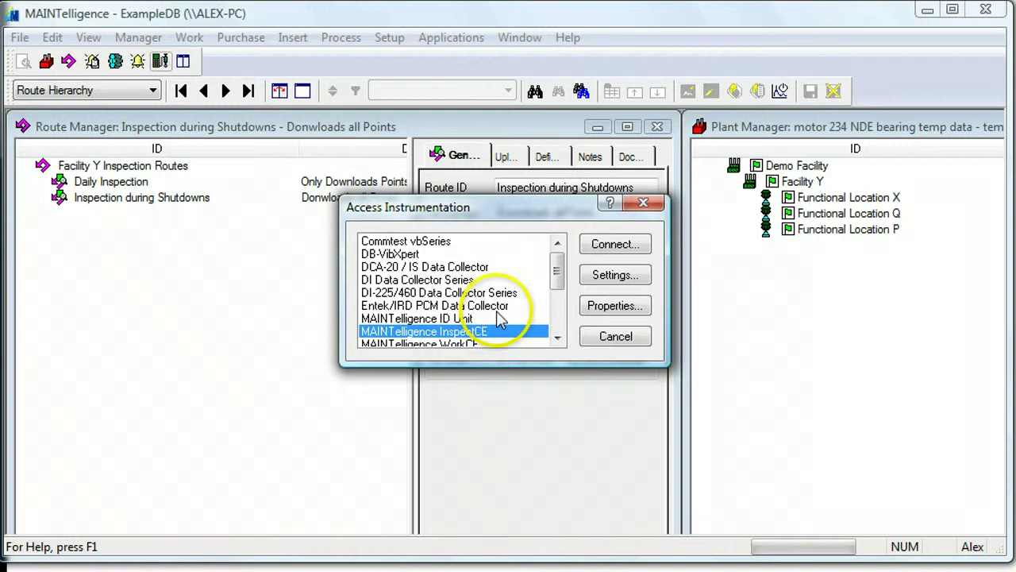
pyautogui.click(623, 277)
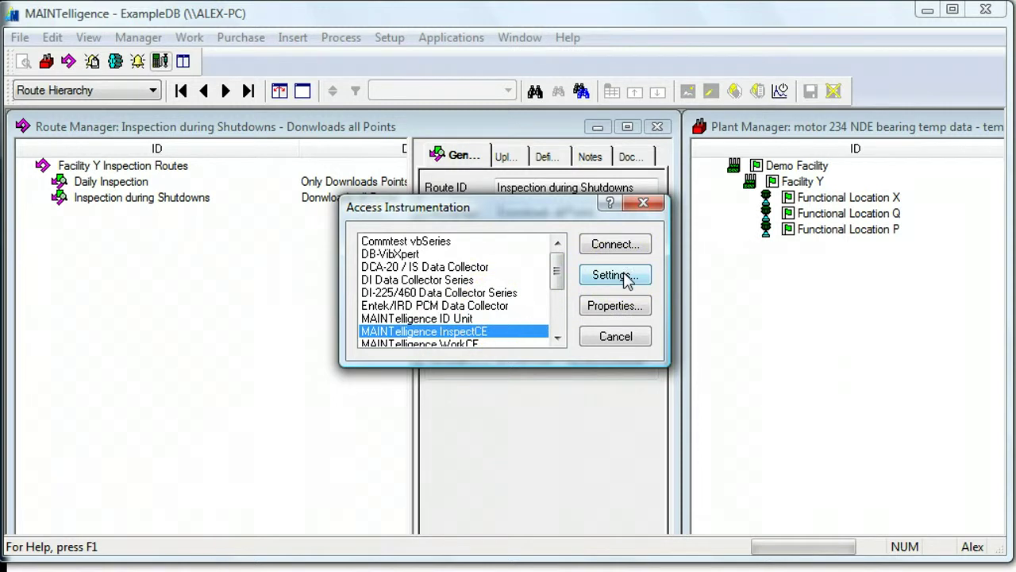
pyautogui.click(622, 246)
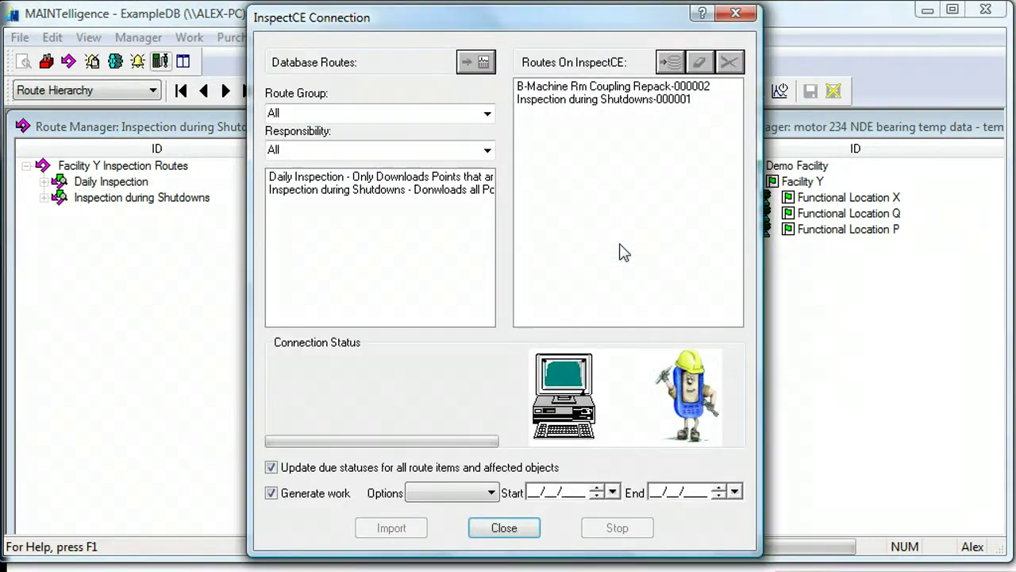
# Delete both routes stored on the handheld, leaving its route list empty.
pyautogui.click(601, 156)
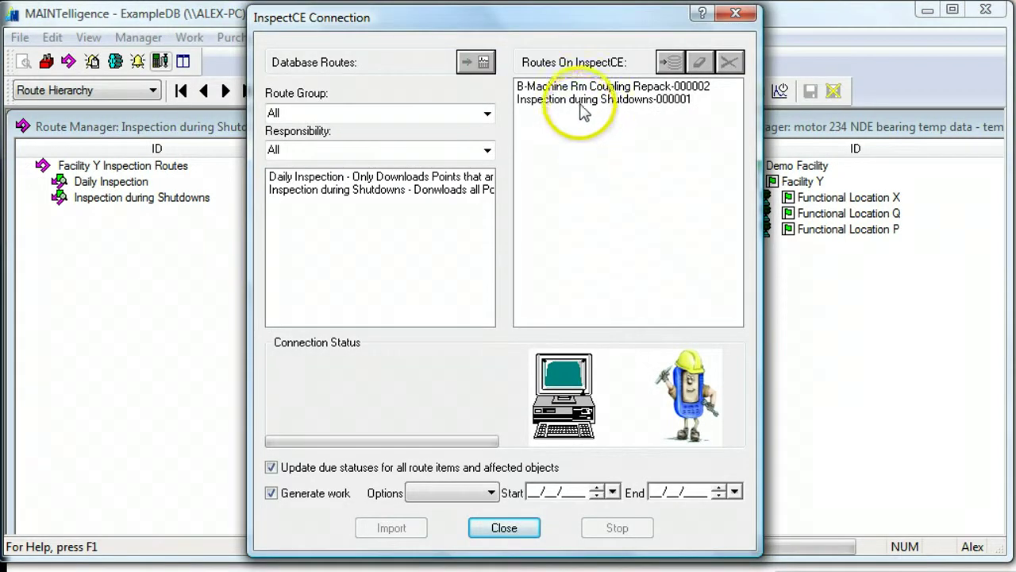
pyautogui.moveTo(580, 88); pyautogui.dragTo(582, 100)
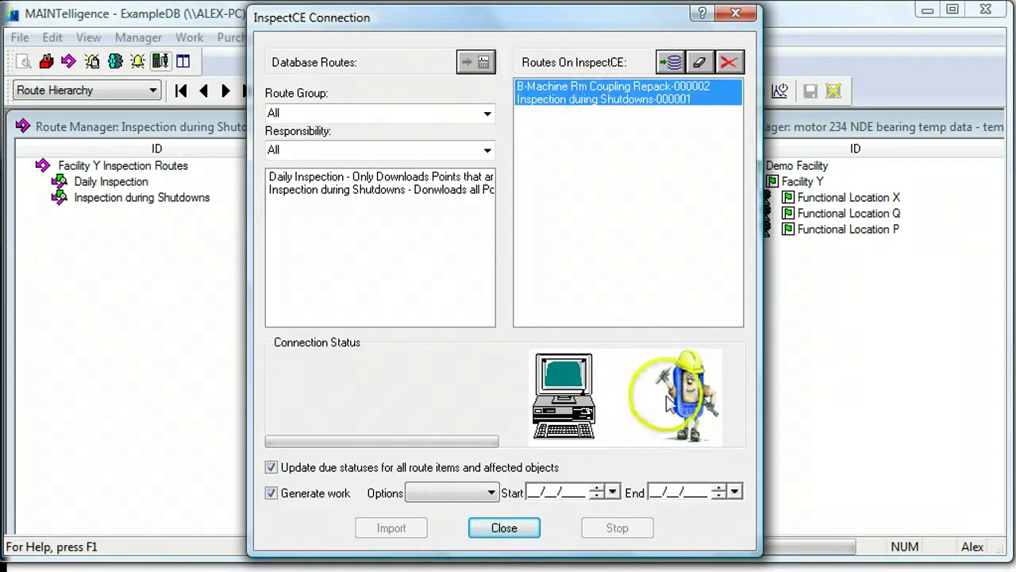
pyautogui.moveTo(416, 177); pyautogui.dragTo(416, 191)
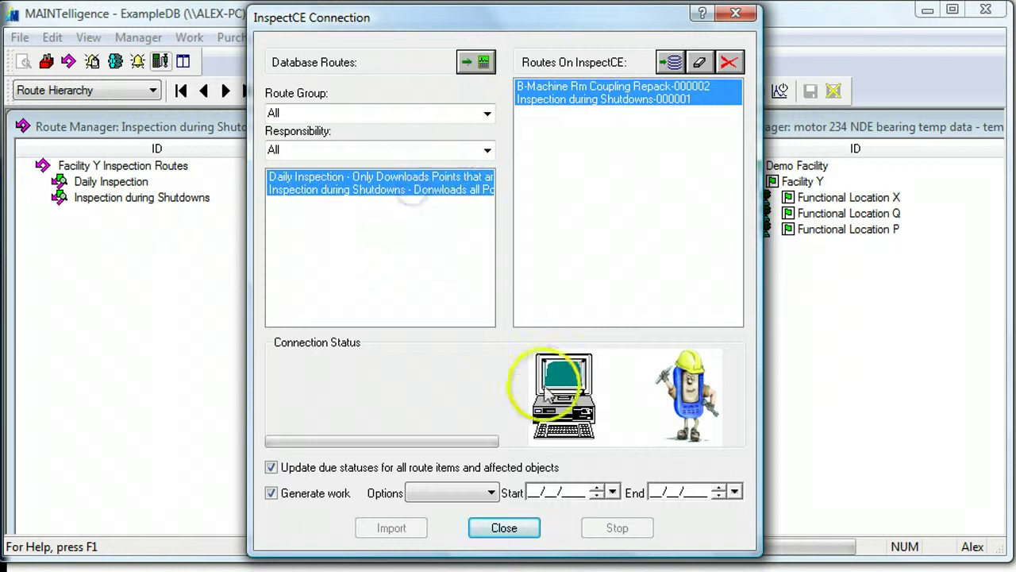
pyautogui.click(588, 88)
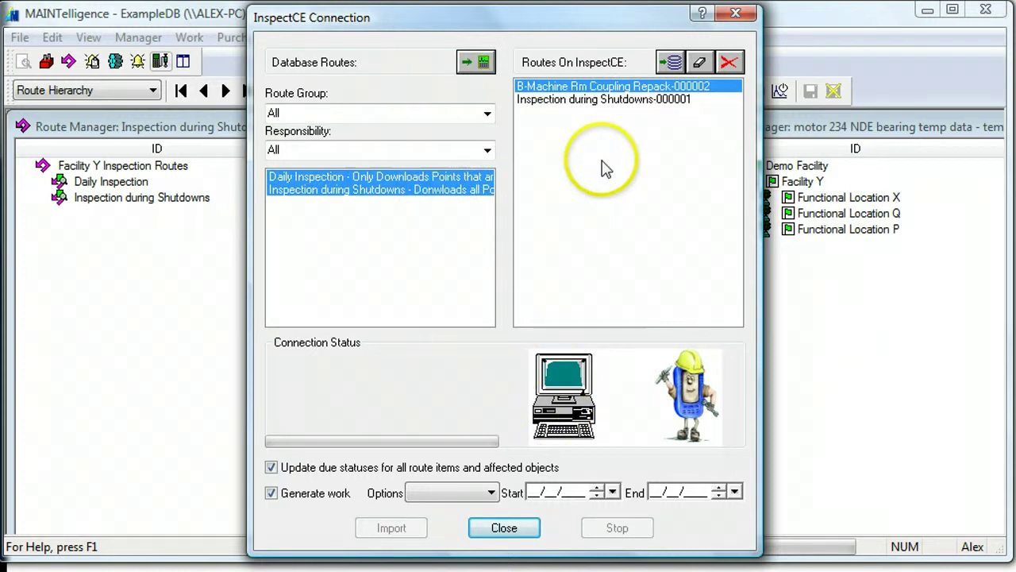
pyautogui.moveTo(588, 88); pyautogui.dragTo(586, 100)
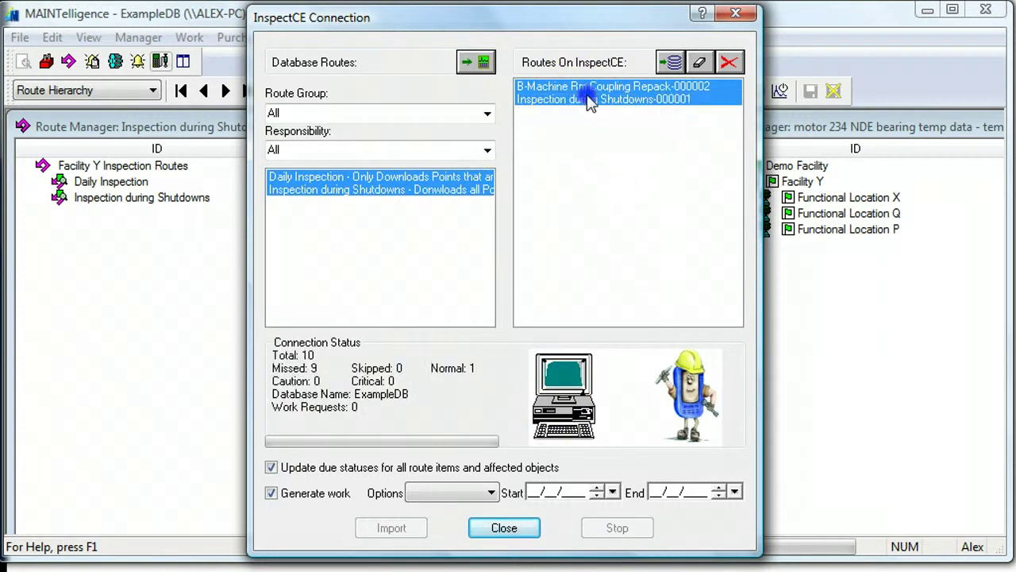
pyautogui.click(729, 63)
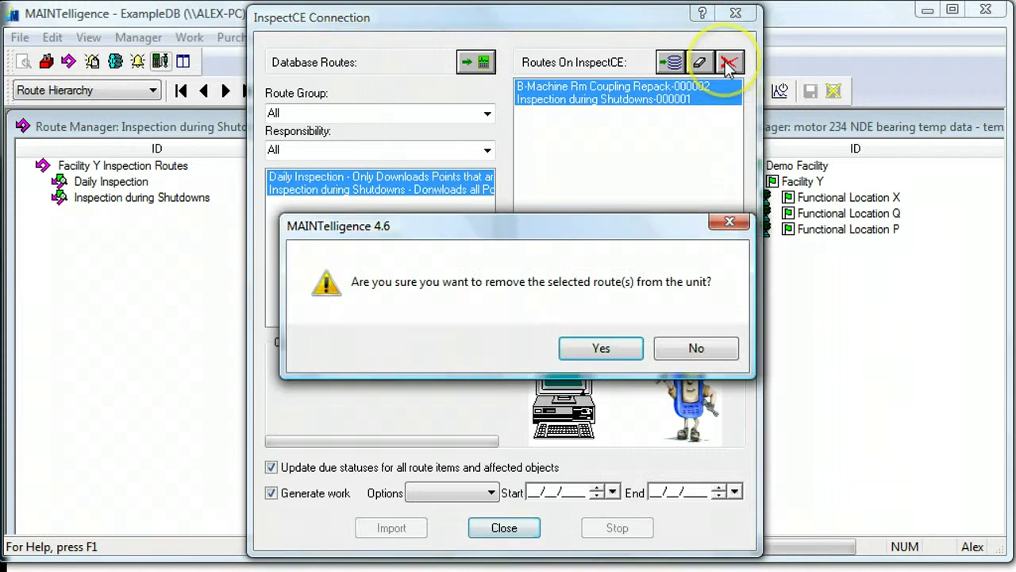
pyautogui.click(613, 349)
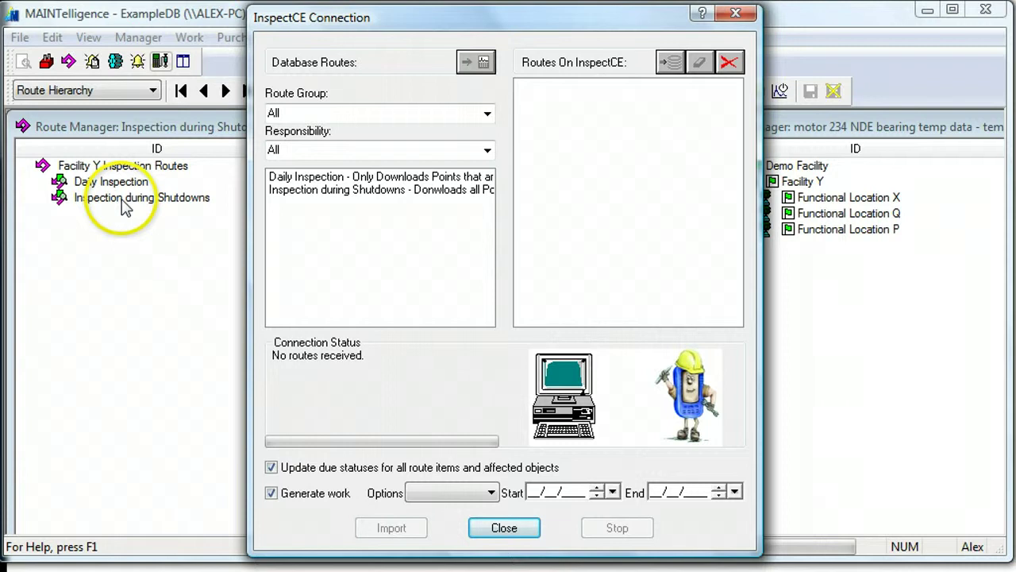
# Download both Facility Y Inspection Routes routes to the handheld, then close the connection.
pyautogui.moveTo(282, 180); pyautogui.dragTo(290, 194)
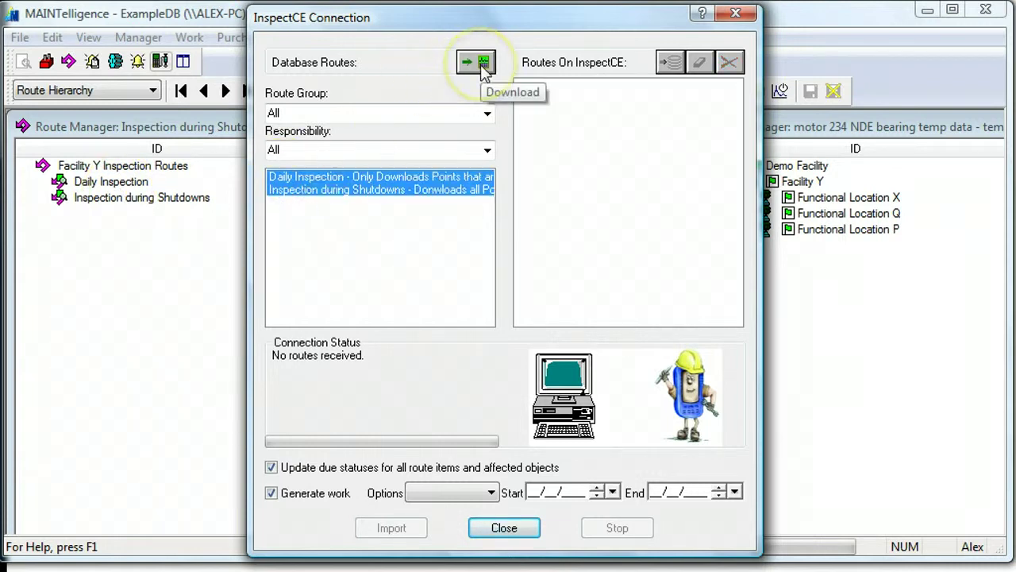
pyautogui.click(486, 114)
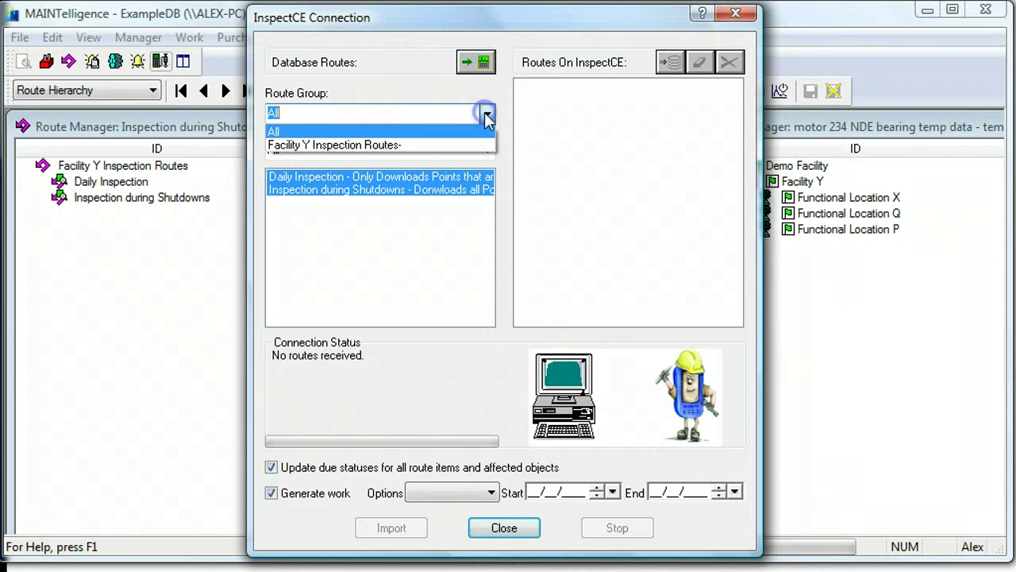
pyautogui.click(441, 146)
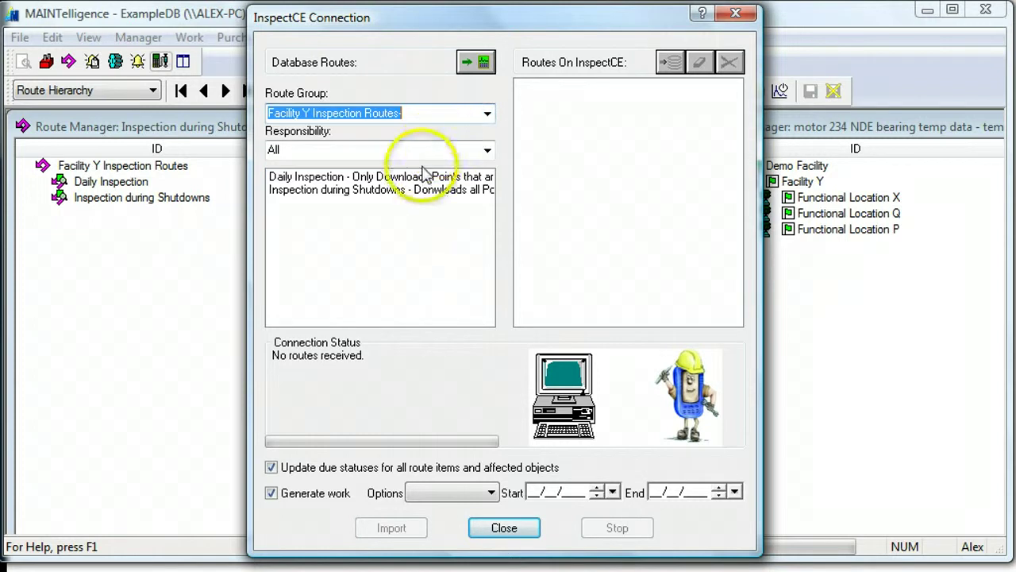
pyautogui.moveTo(411, 180); pyautogui.dragTo(416, 193)
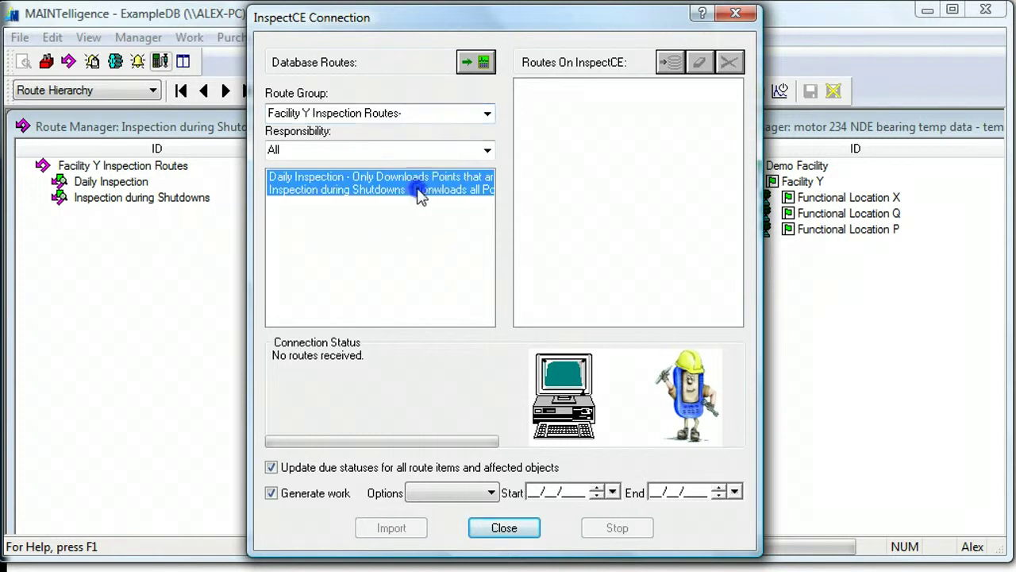
pyautogui.click(474, 63)
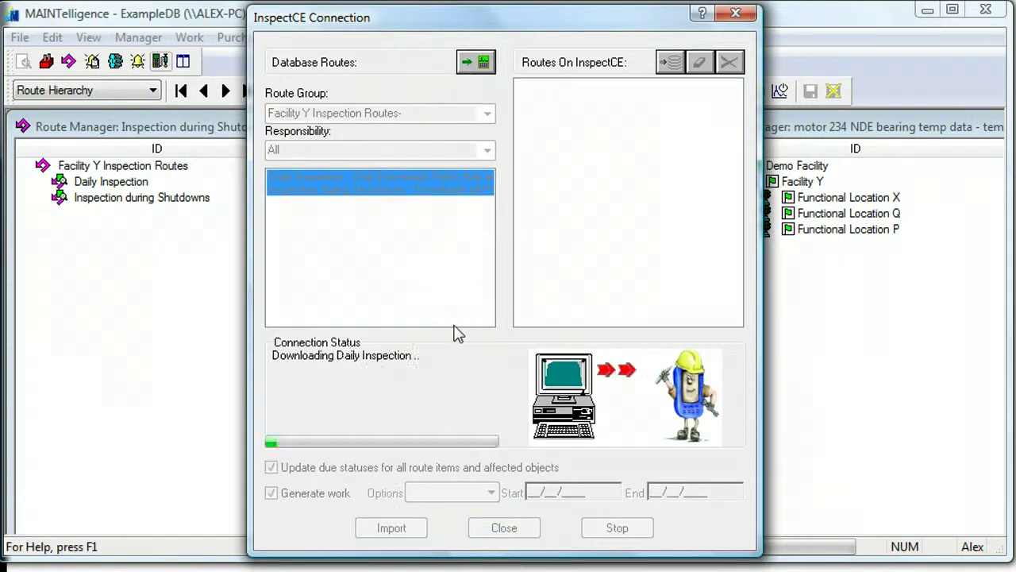
pyautogui.click(643, 123)
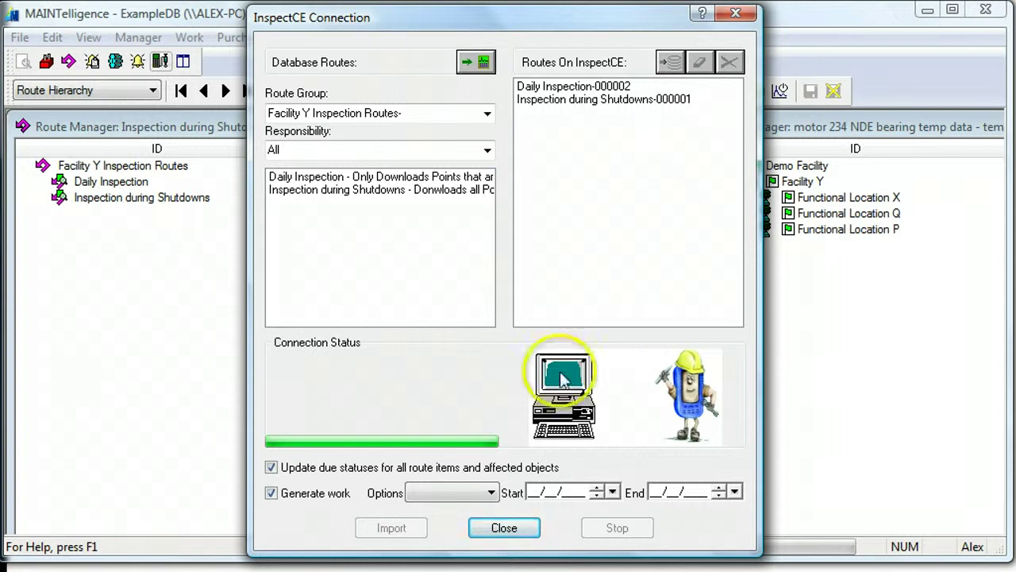
pyautogui.click(512, 528)
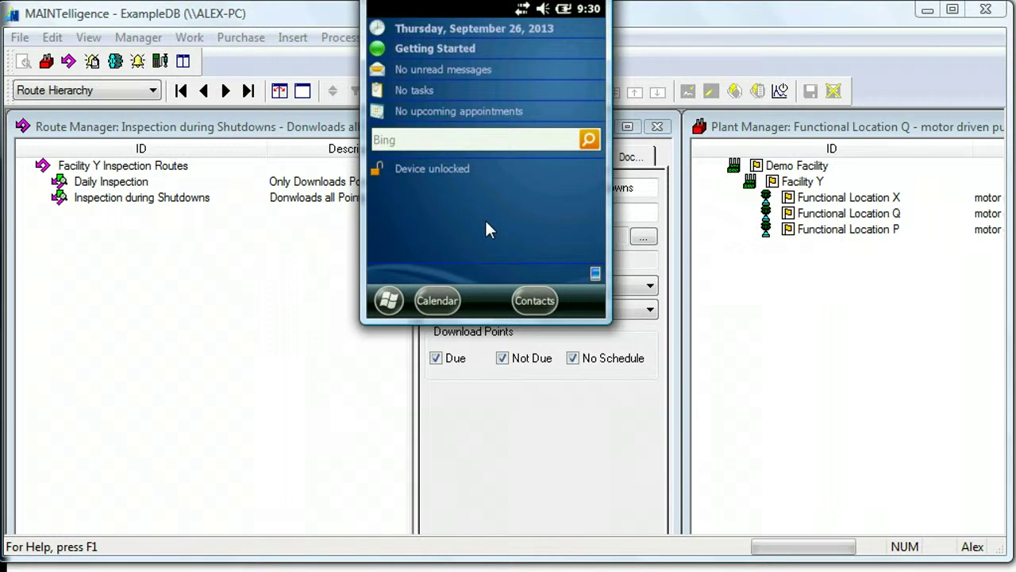
# Launch InspectCE from the handheld's Start menu and pick an inspector User ID.
pyautogui.click(389, 302)
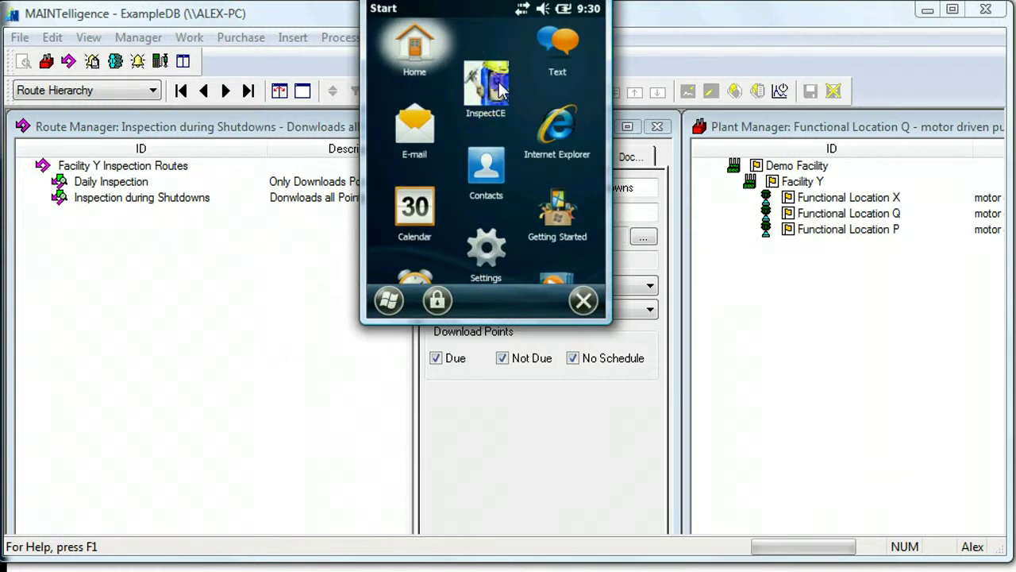
pyautogui.click(500, 90)
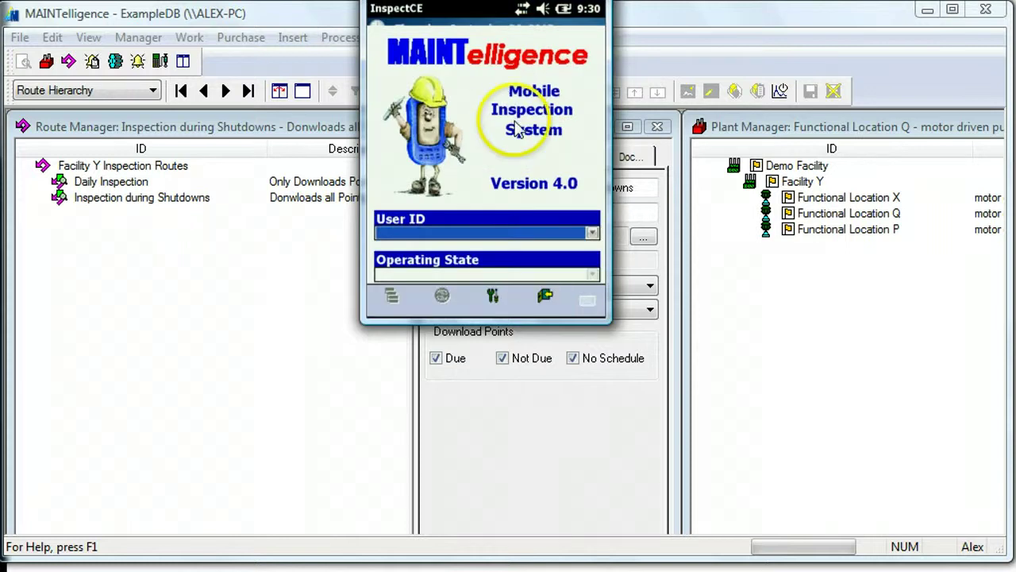
pyautogui.click(593, 233)
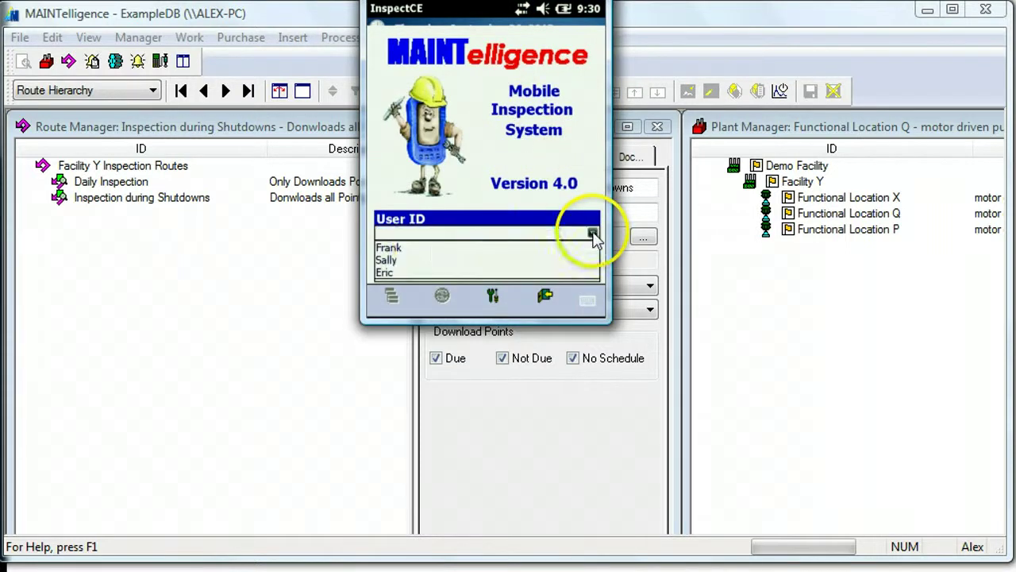
pyautogui.click(393, 248)
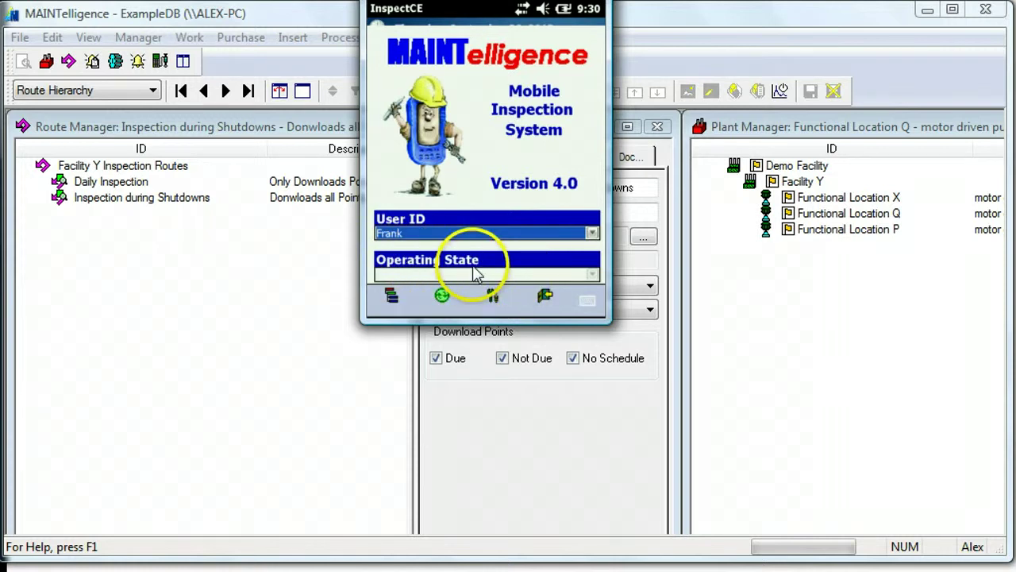
# Open the Daily Inspection route as a tree by ID and expand Functional Location Q.
pyautogui.click(393, 299)
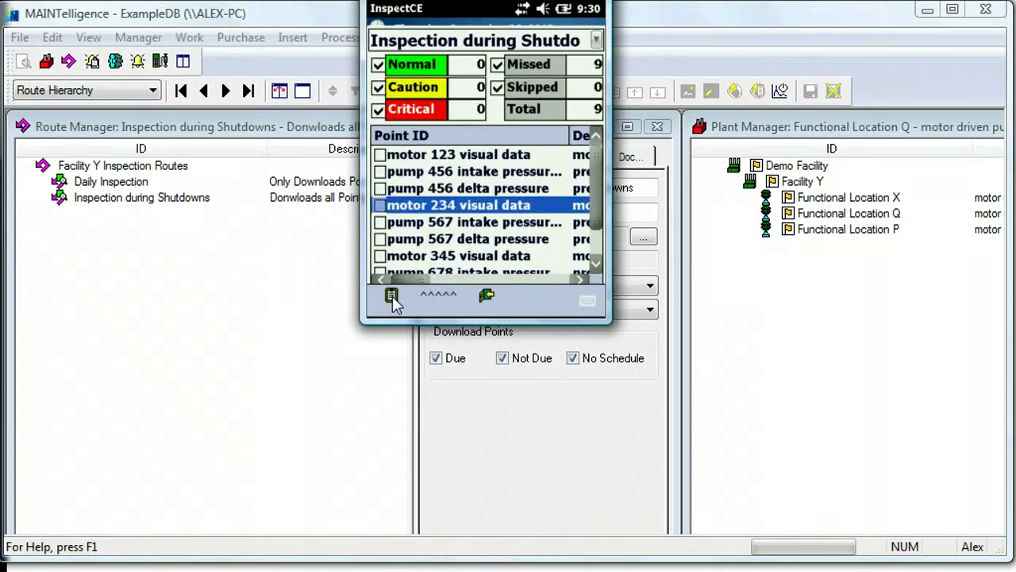
pyautogui.click(597, 41)
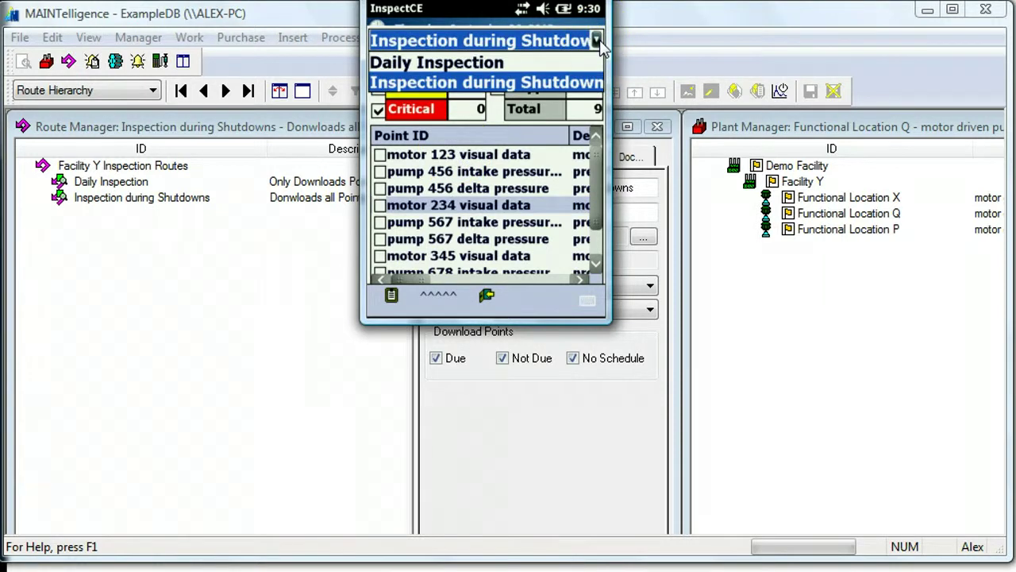
pyautogui.click(508, 63)
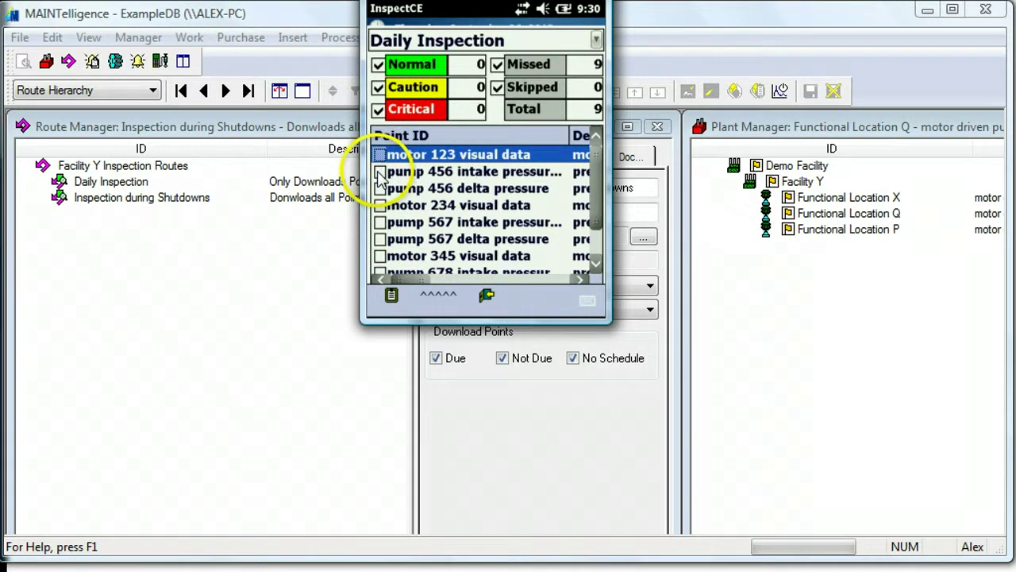
pyautogui.click(436, 296)
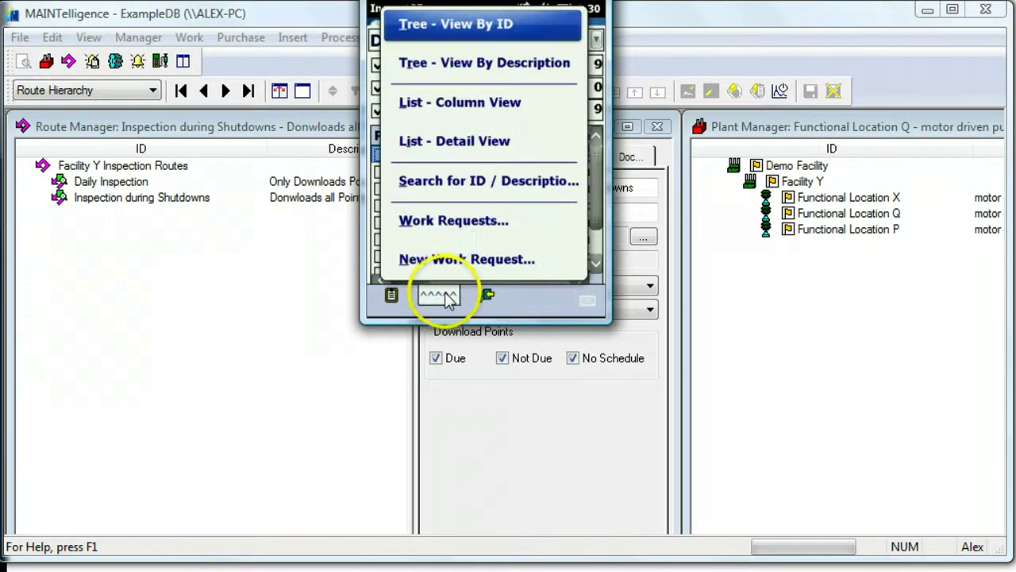
pyautogui.click(456, 35)
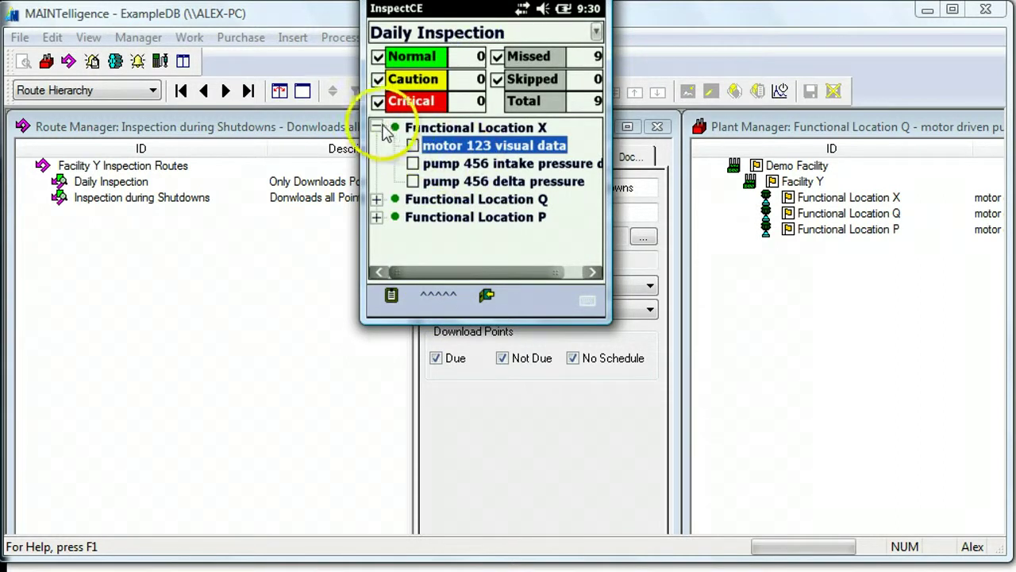
pyautogui.click(418, 128)
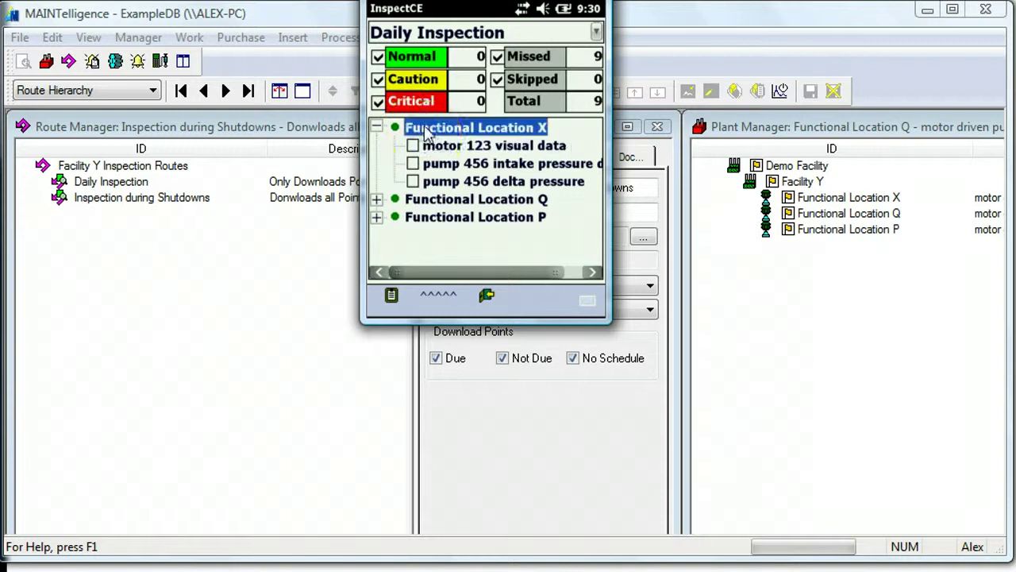
pyautogui.click(378, 201)
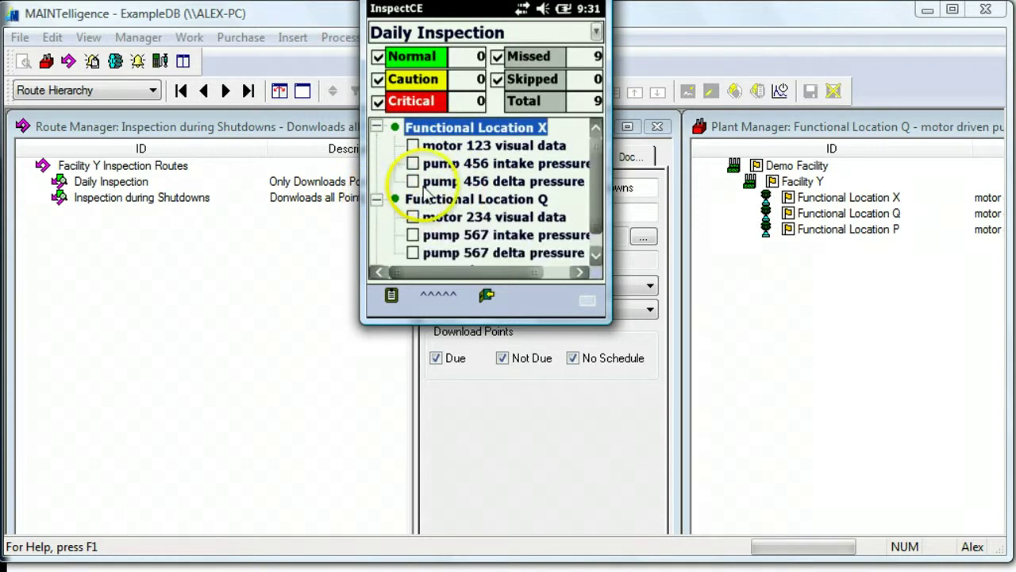
pyautogui.click(454, 149)
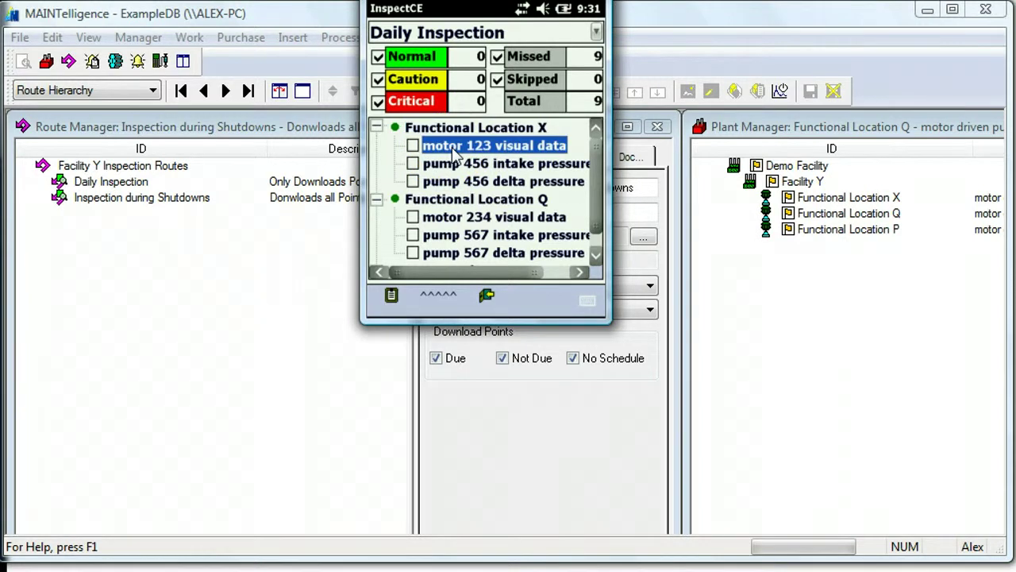
# Tick 3. Abnormal Vibration and 5. Air Intake Restricted on motor 123 visual data.
pyautogui.click(393, 298)
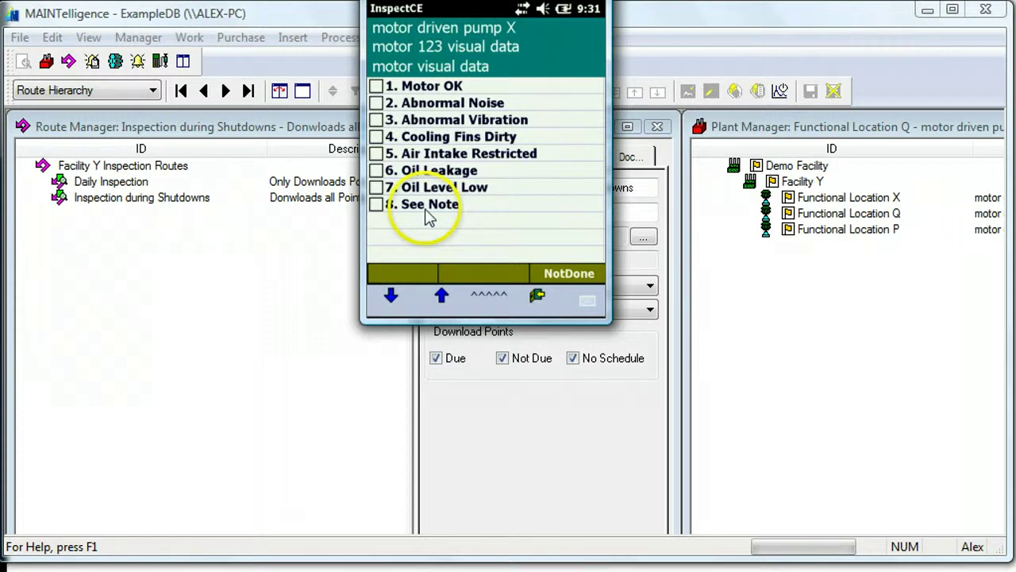
pyautogui.click(378, 121)
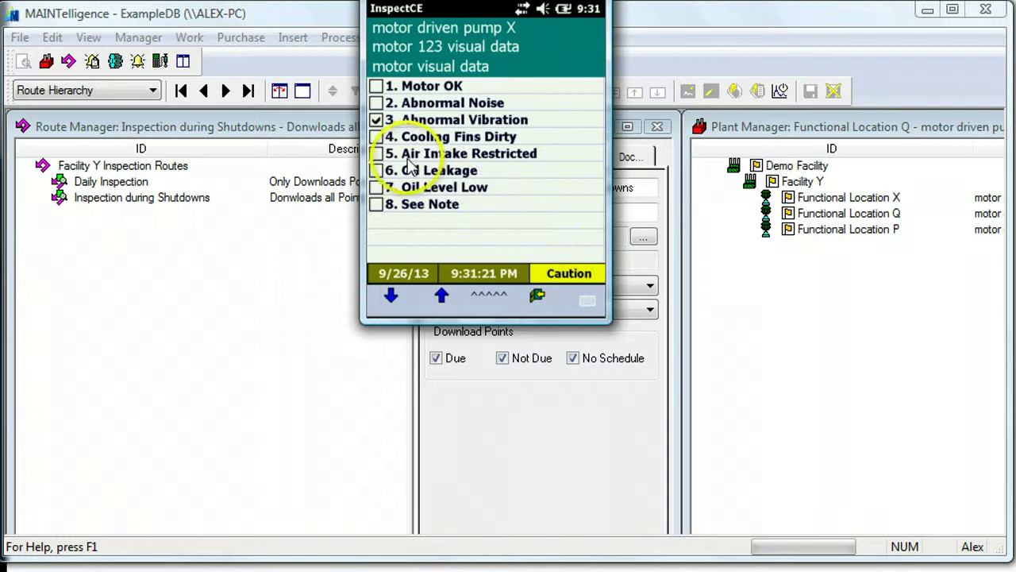
pyautogui.click(378, 154)
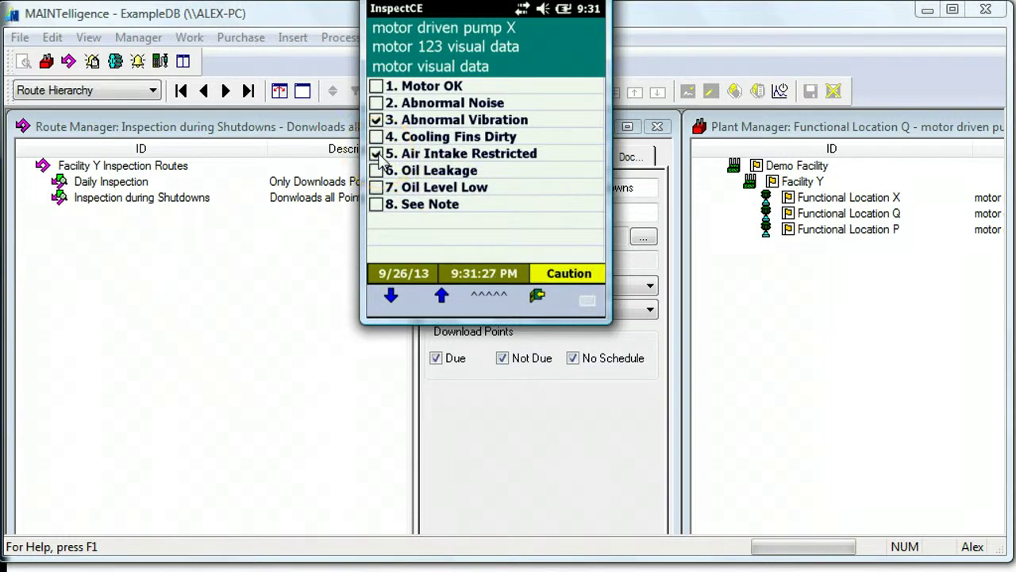
# Advance to pump 456 intake pressure data and enter a reading of 123.
pyautogui.click(393, 297)
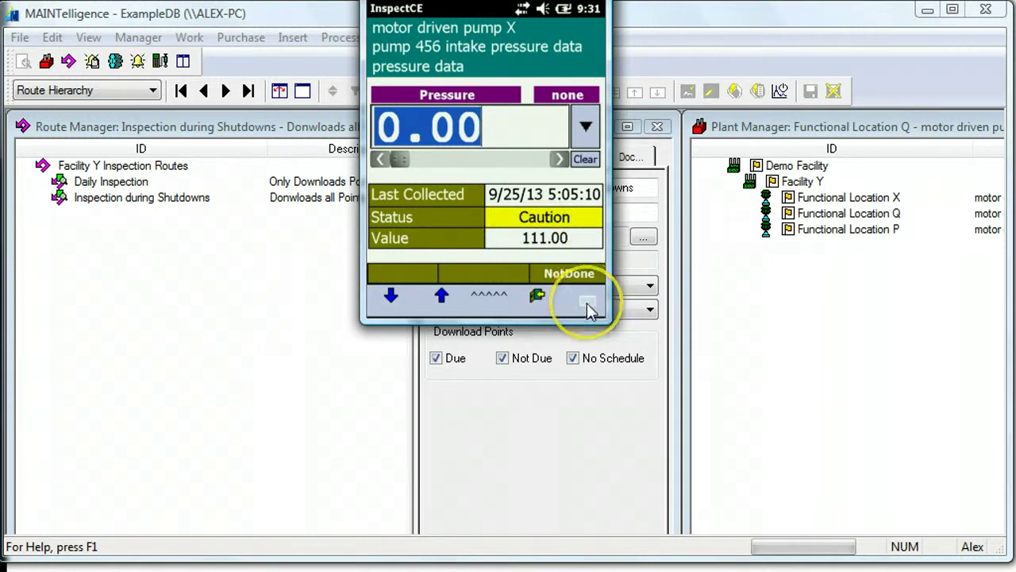
pyautogui.click(586, 300)
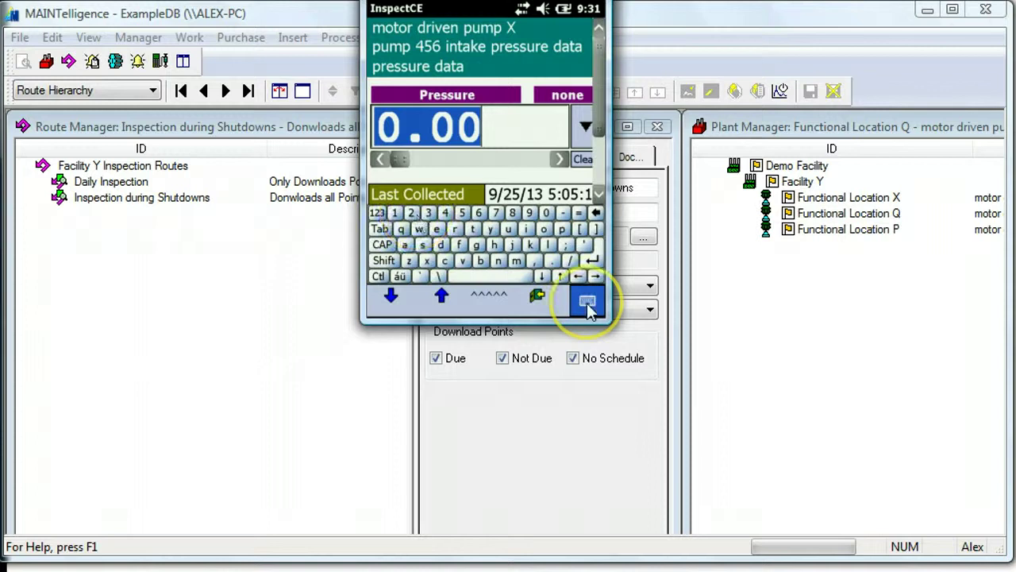
pyautogui.click(396, 213)
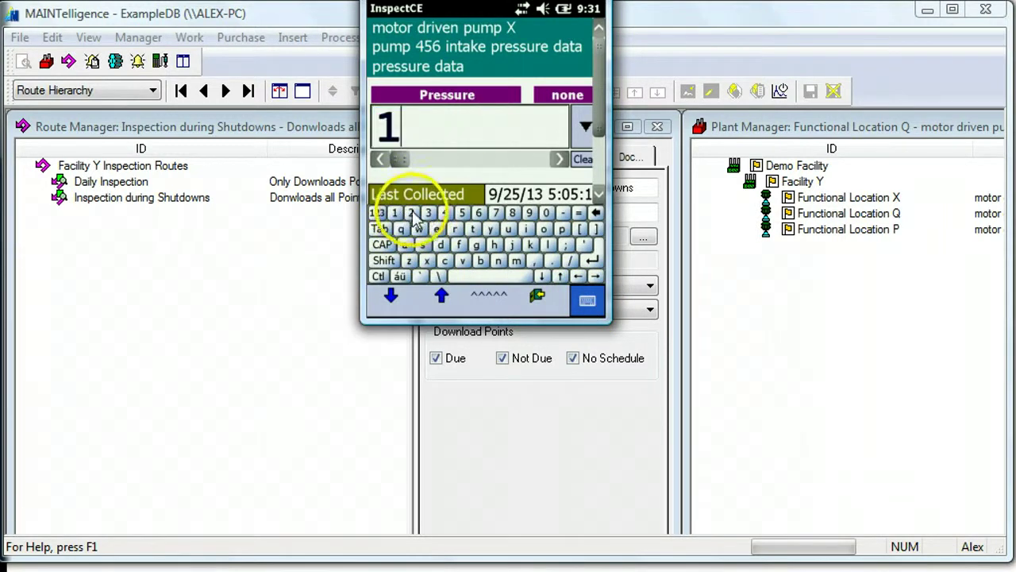
pyautogui.click(411, 214)
pyautogui.click(428, 215)
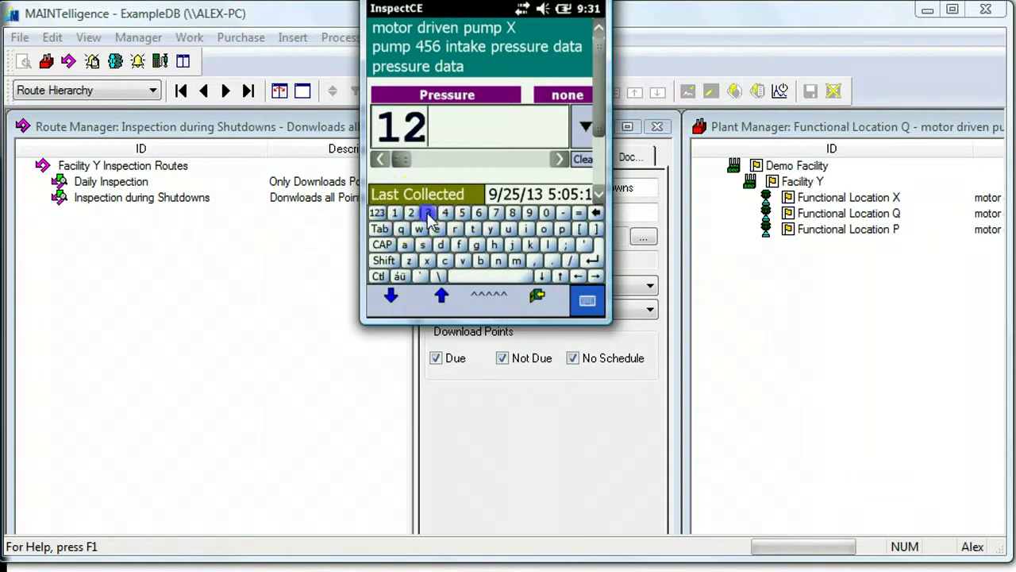
pyautogui.click(587, 300)
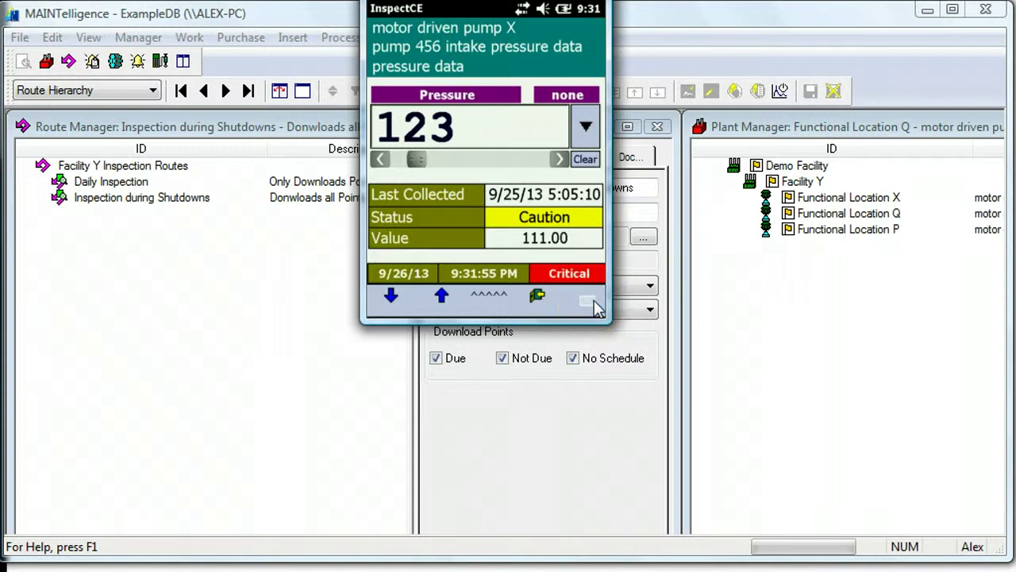
# Enter 111 intake and 222 output pressure for pump 456 delta pressure.
pyautogui.click(392, 297)
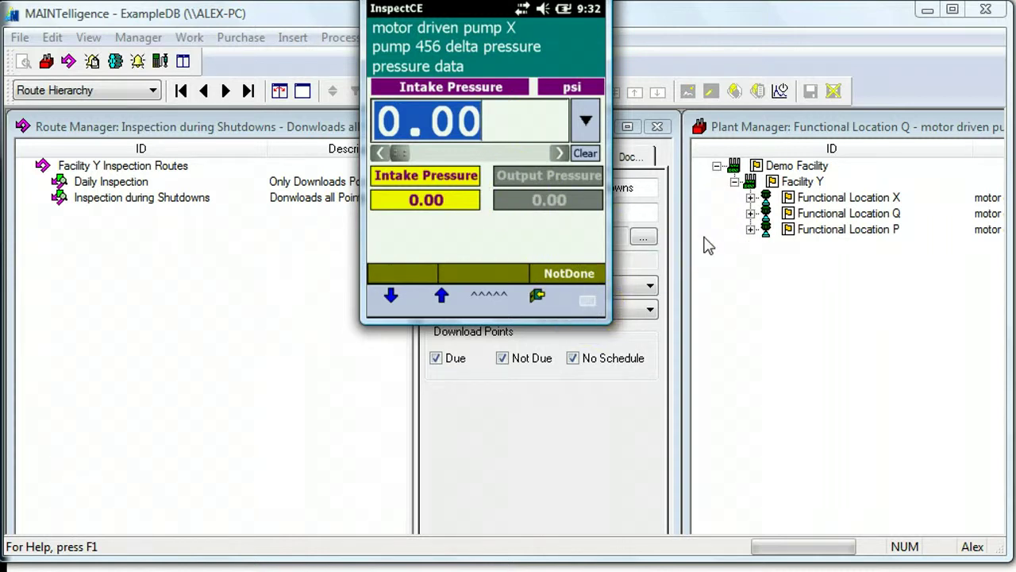
pyautogui.write('11')
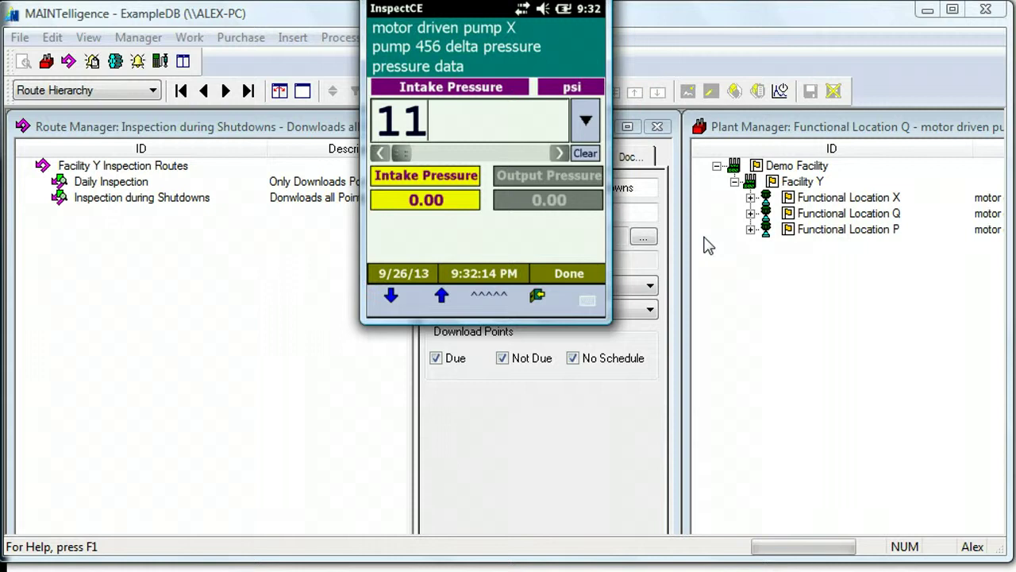
pyautogui.write('1')
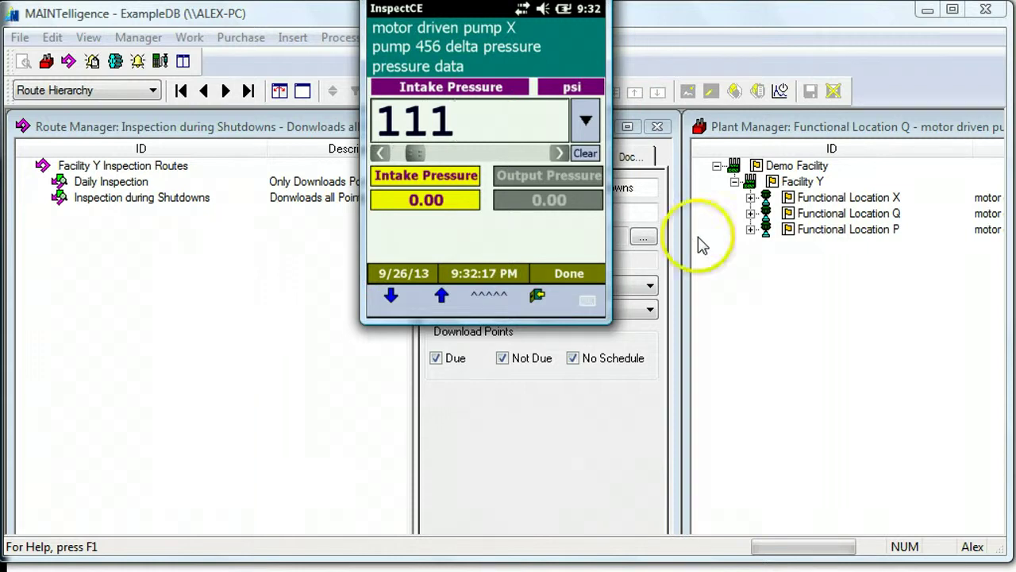
pyautogui.click(552, 178)
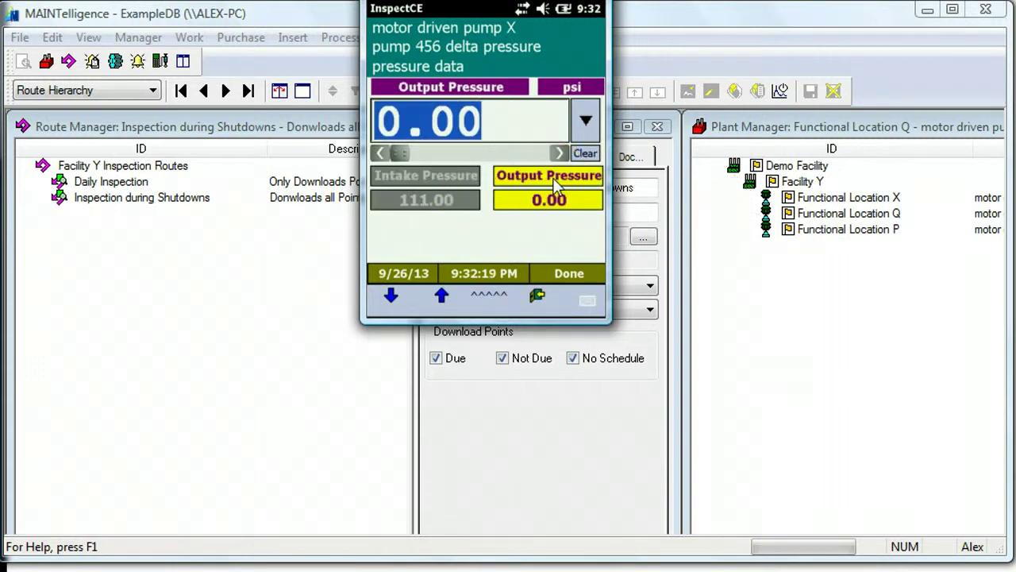
pyautogui.write('22')
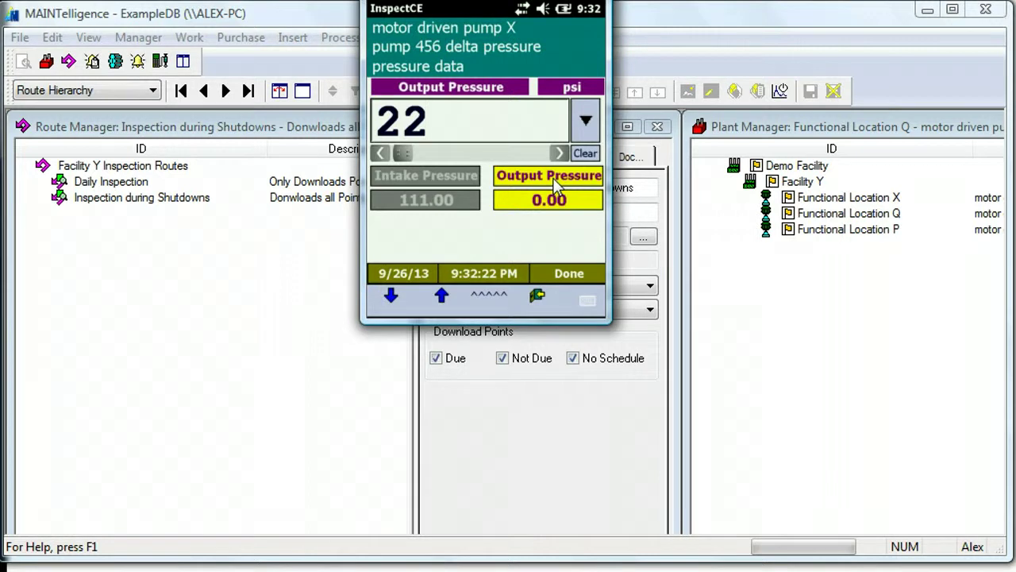
pyautogui.write('2')
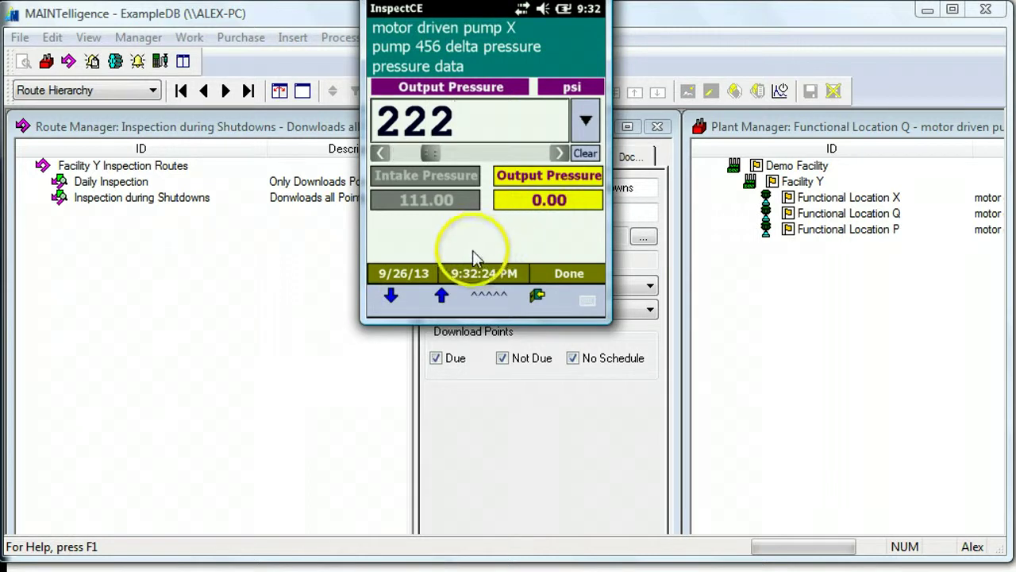
# Step through neighbouring points and back to check the pump 456 readings.
pyautogui.click(391, 297)
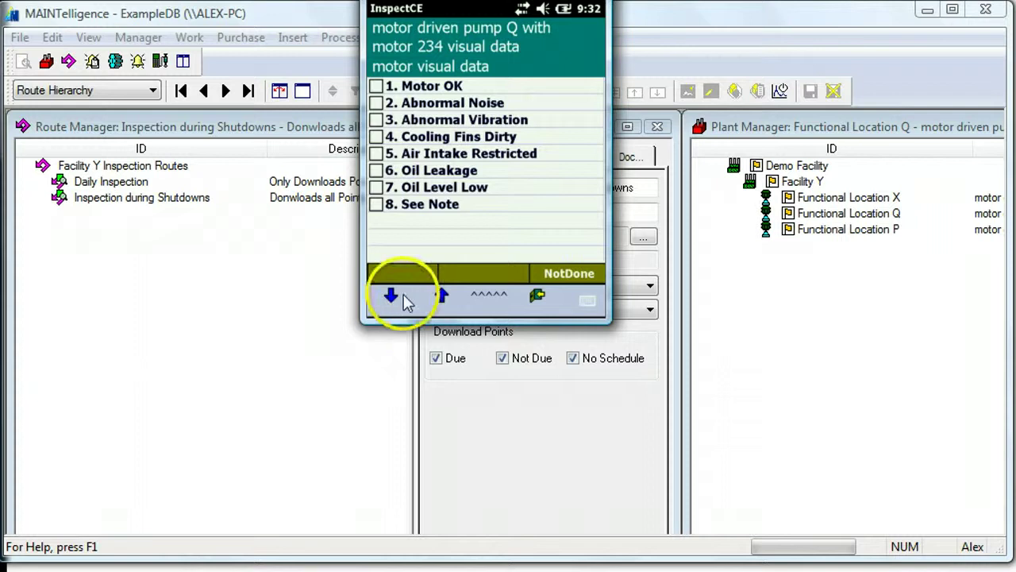
pyautogui.click(441, 297)
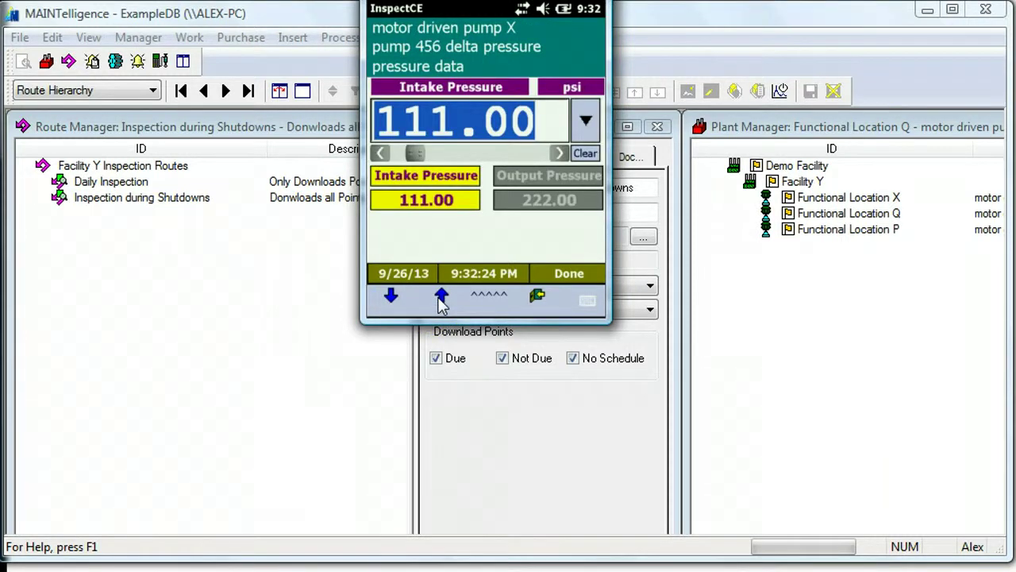
pyautogui.click(440, 298)
pyautogui.click(397, 299)
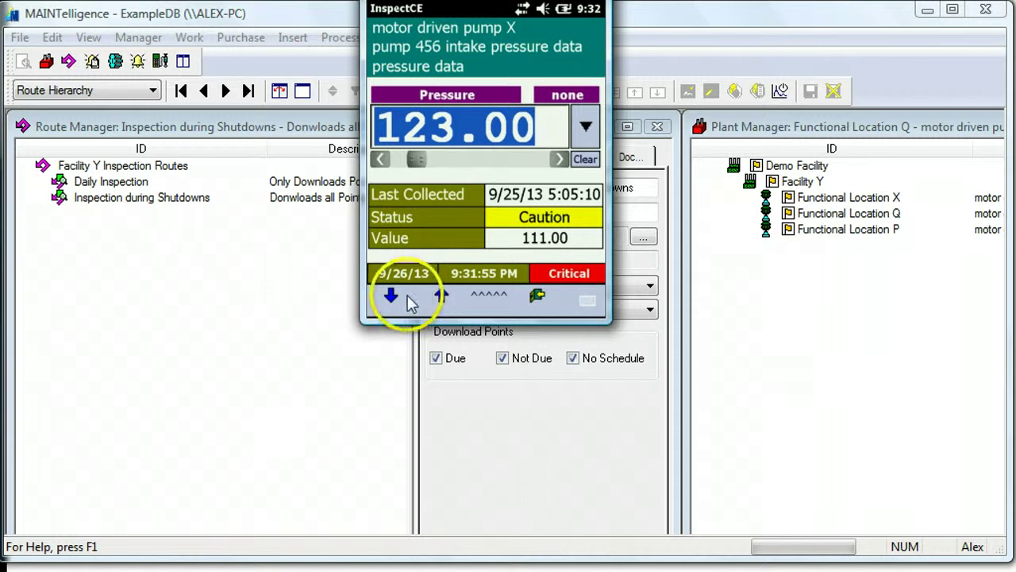
# Go back to the Daily Inspection point tree and expand Functional Location Q.
pyautogui.click(537, 296)
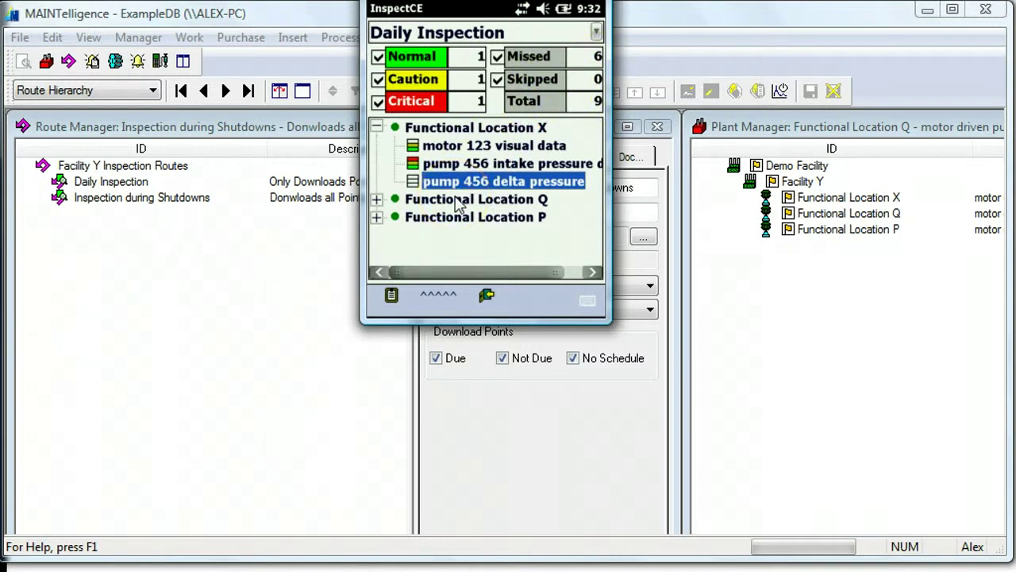
pyautogui.click(378, 200)
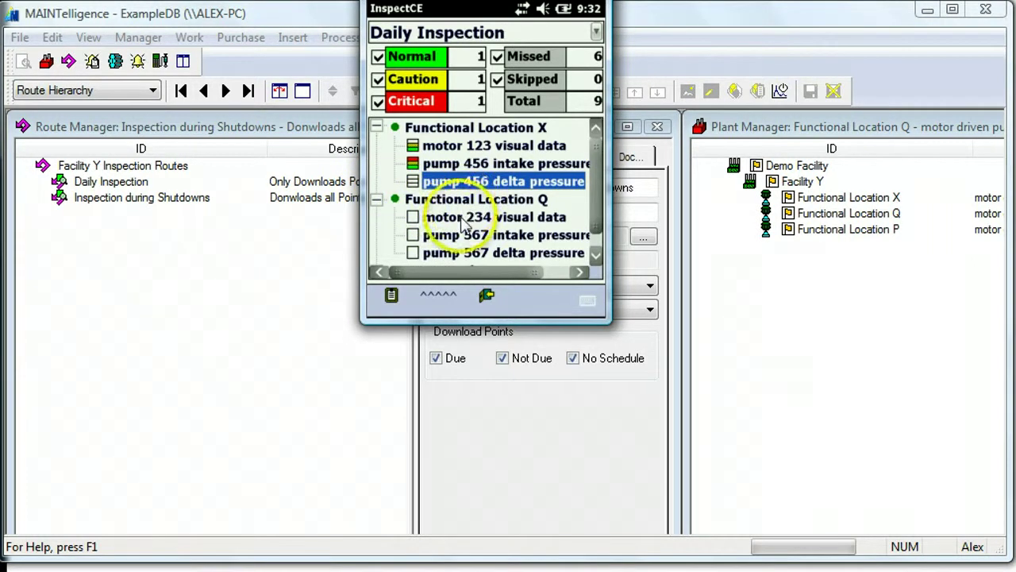
# Tick 8. See Note on motor 234 visual data and start a note.
pyautogui.click(462, 220)
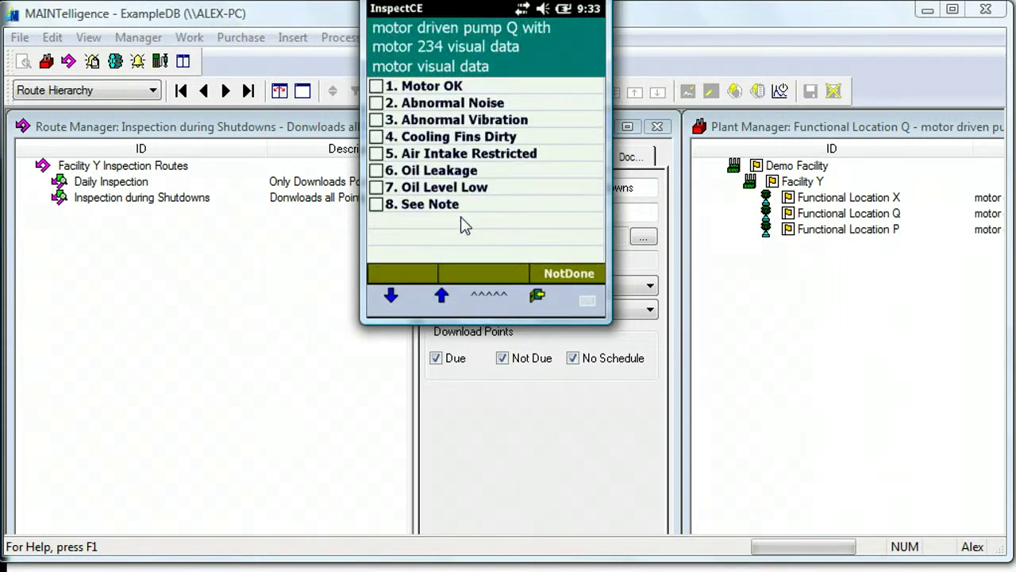
pyautogui.click(378, 205)
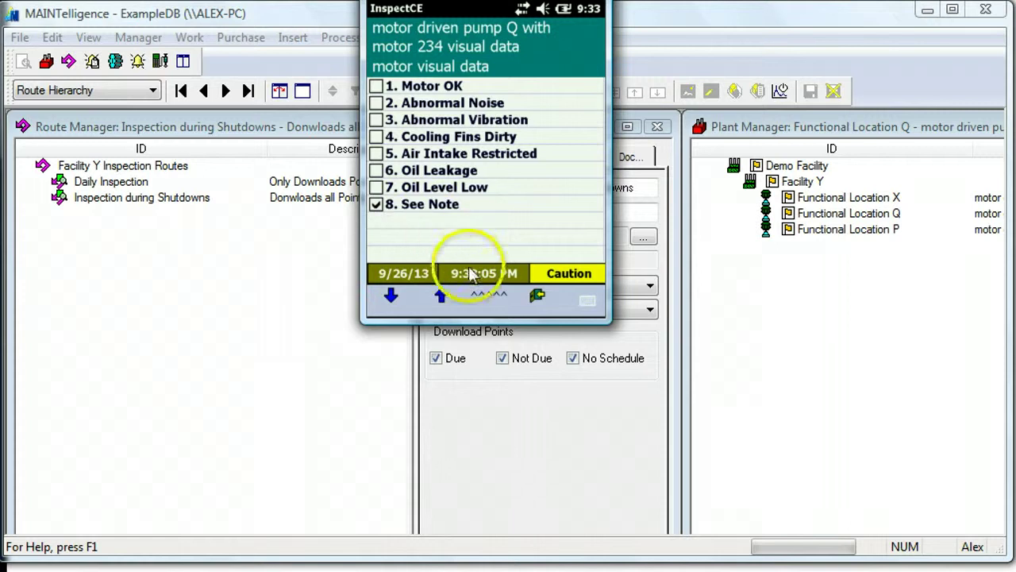
pyautogui.click(486, 299)
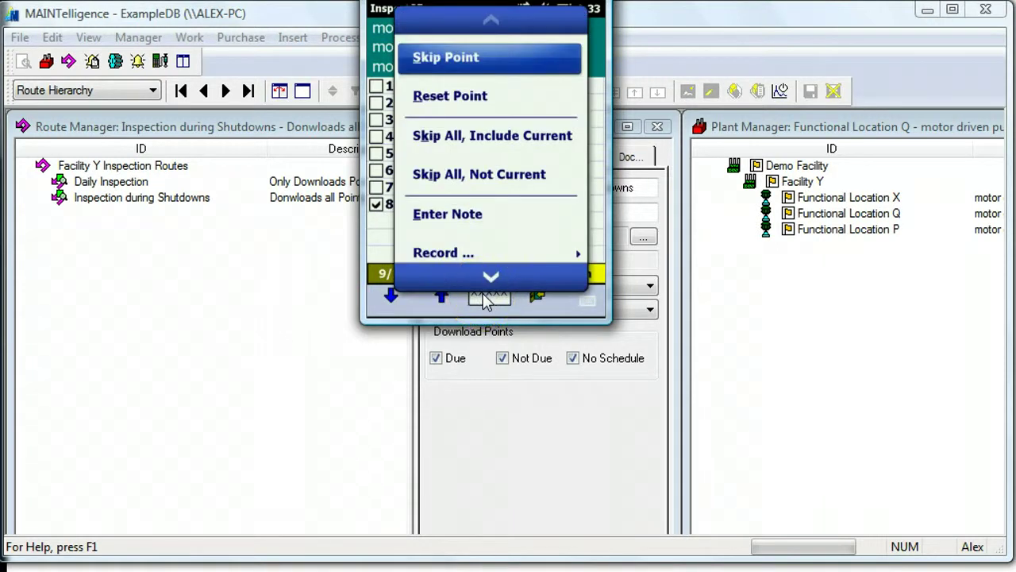
pyautogui.click(474, 221)
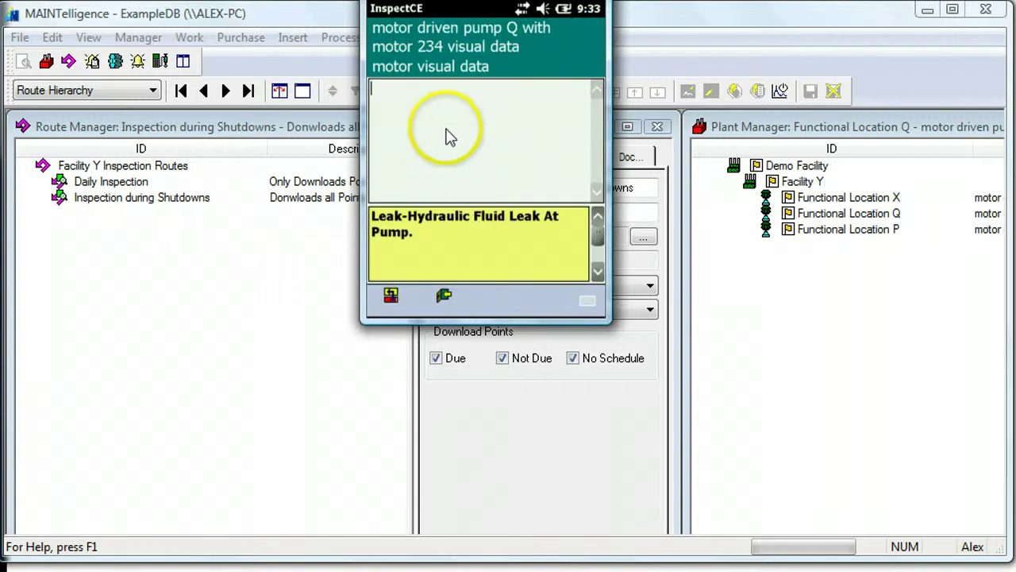
# Type the note text with the on-screen keyboard.
pyautogui.click(587, 306)
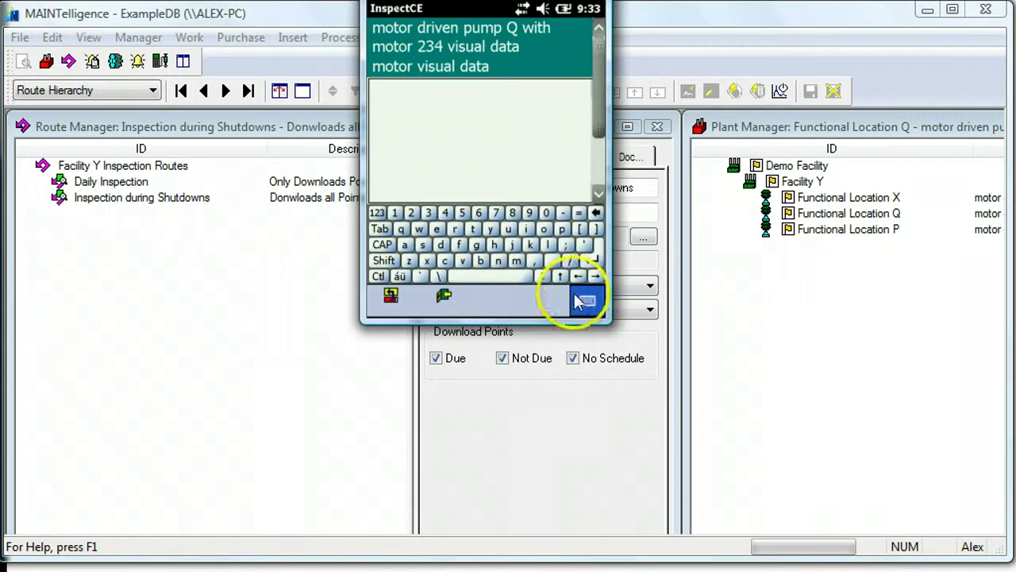
pyautogui.click(472, 229)
pyautogui.click(493, 245)
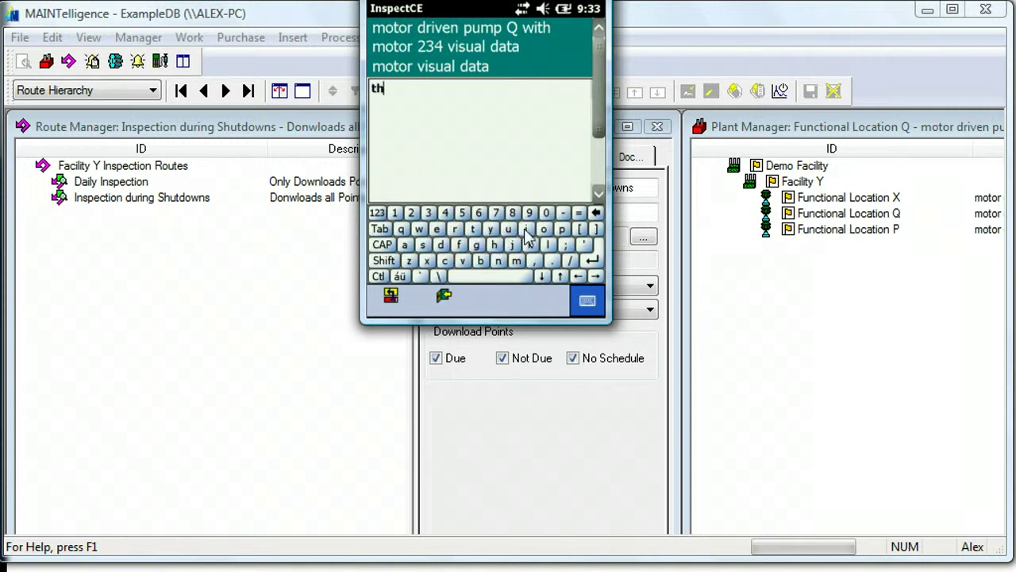
pyautogui.click(422, 245)
pyautogui.click(469, 276)
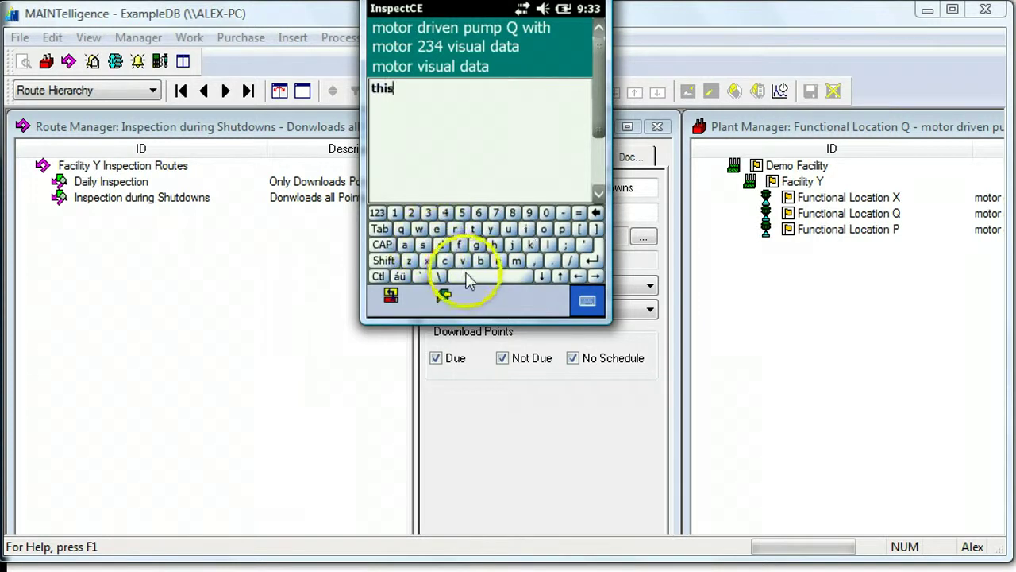
pyautogui.click(529, 229)
pyautogui.click(423, 245)
pyautogui.click(477, 277)
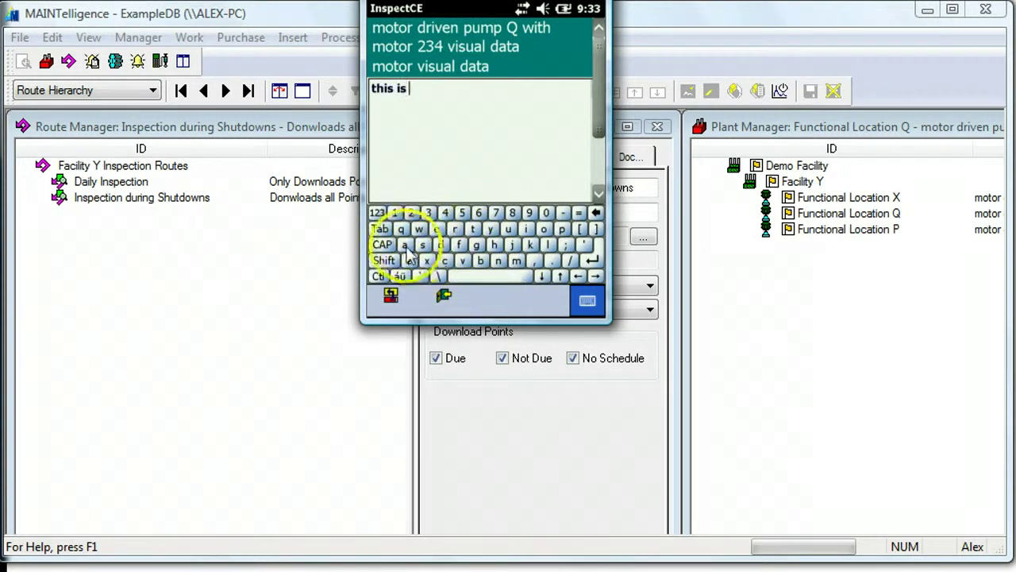
pyautogui.click(405, 245)
pyautogui.click(468, 276)
pyautogui.click(496, 261)
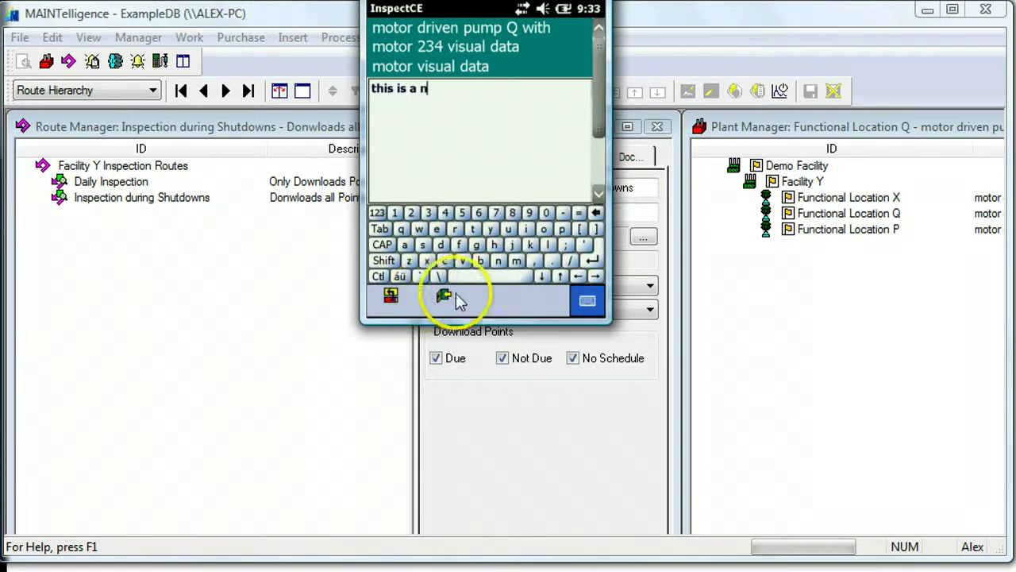
# Add the Safety-Concern Due to Leakage standard note and save the note.
pyautogui.click(586, 302)
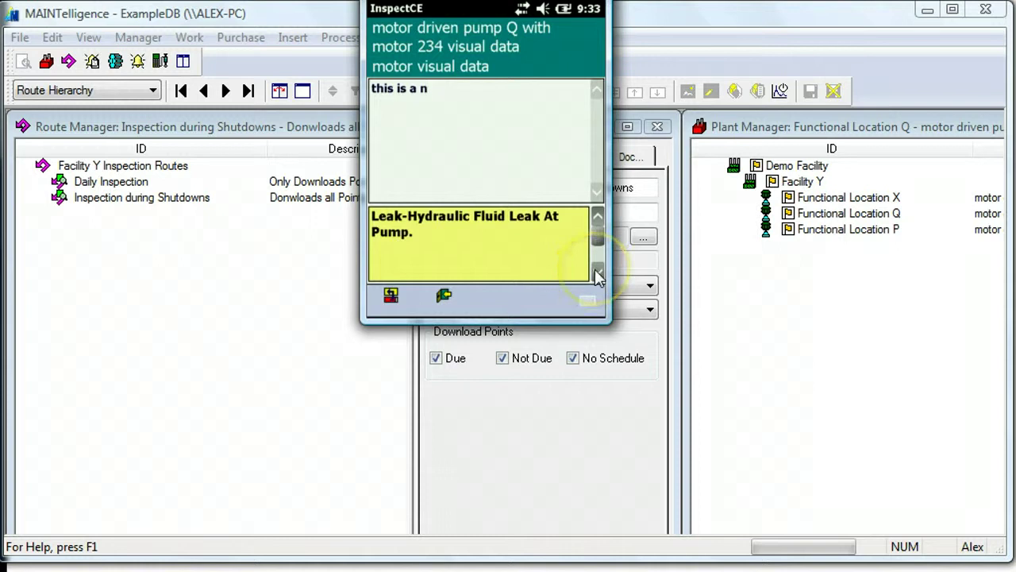
pyautogui.click(598, 272)
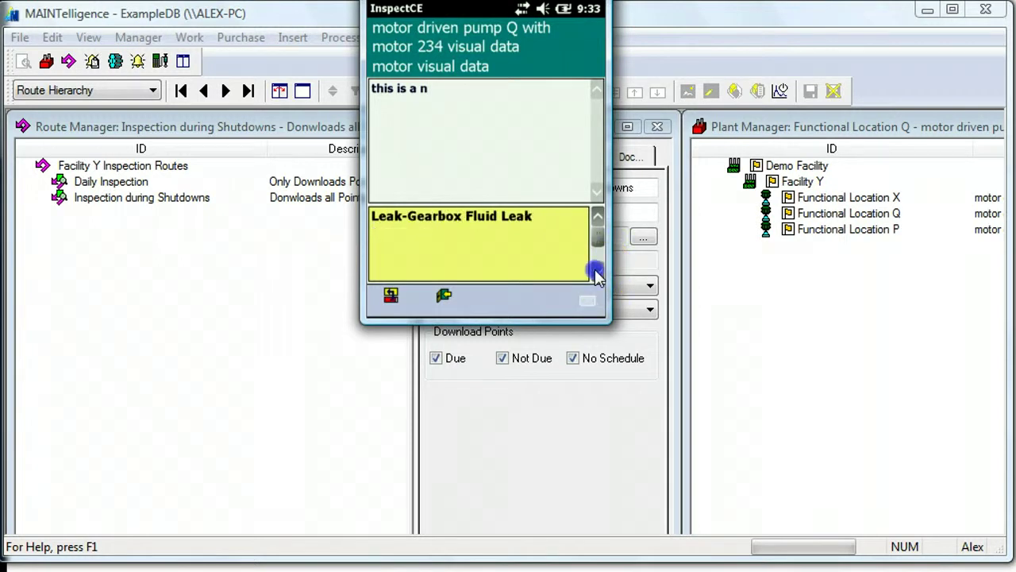
pyautogui.click(598, 272)
pyautogui.click(492, 222)
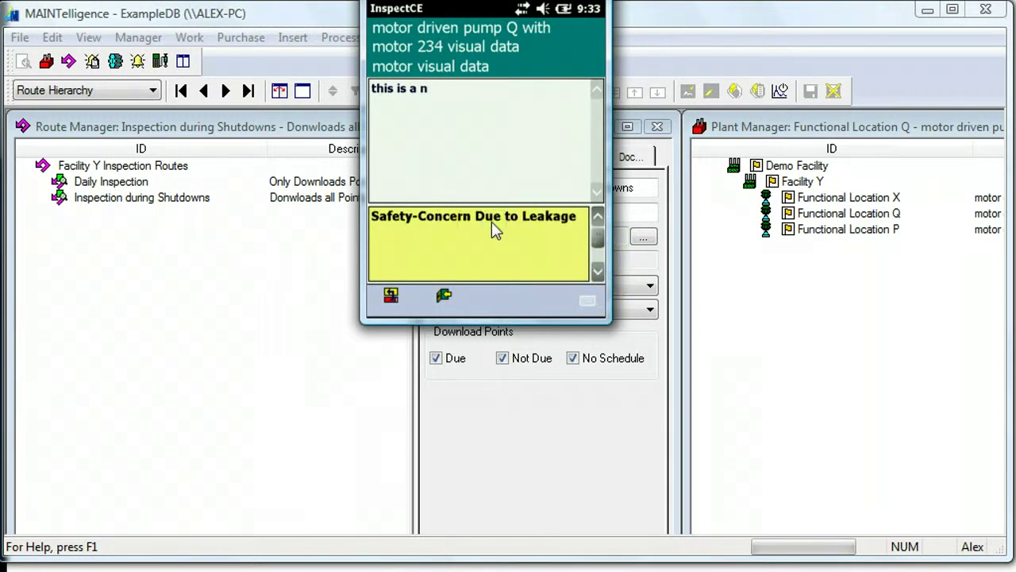
pyautogui.click(389, 299)
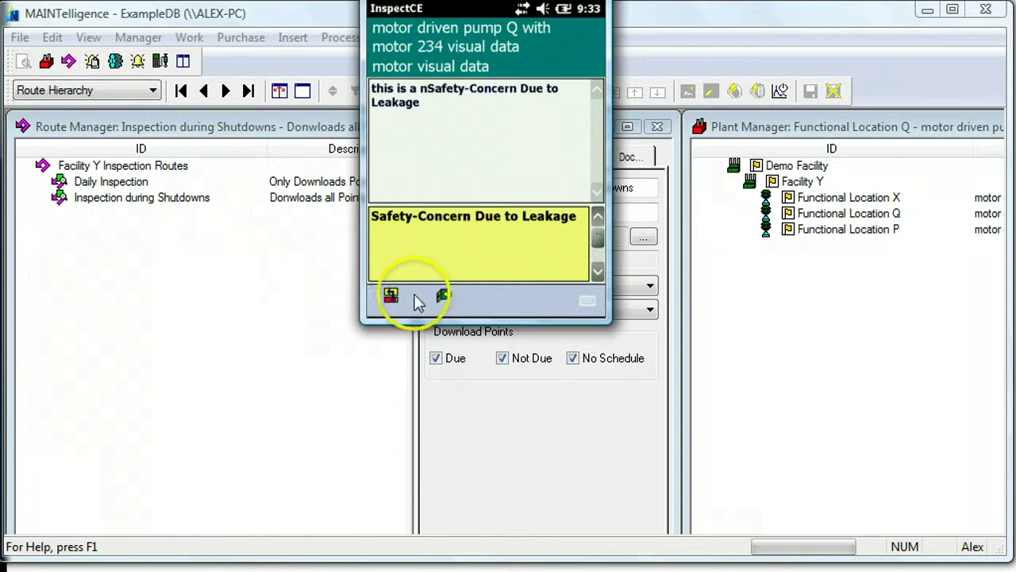
pyautogui.click(445, 297)
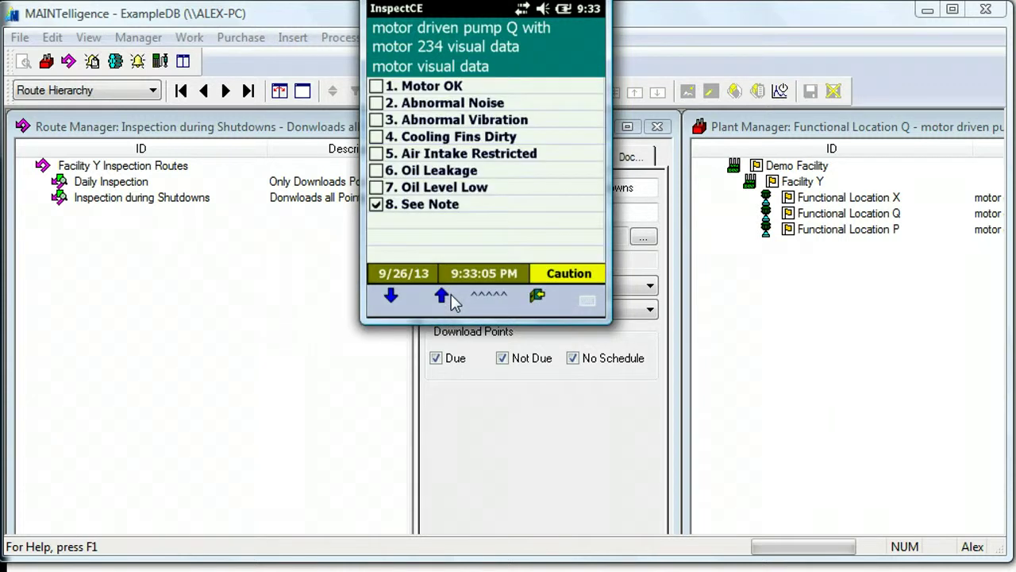
# Advance to the pump 567 intake pressure point and view its pressure trend graph.
pyautogui.click(392, 297)
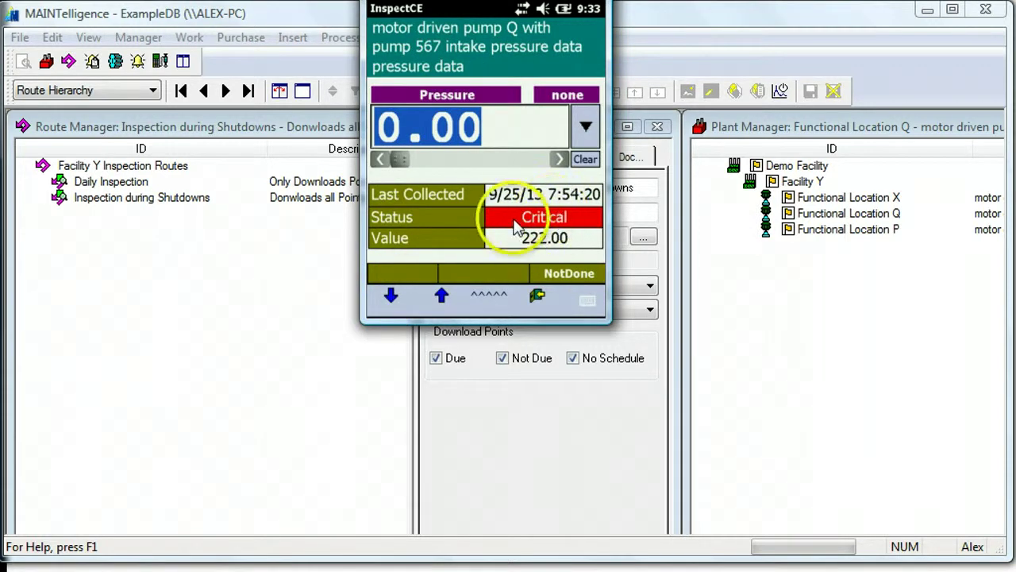
pyautogui.click(489, 299)
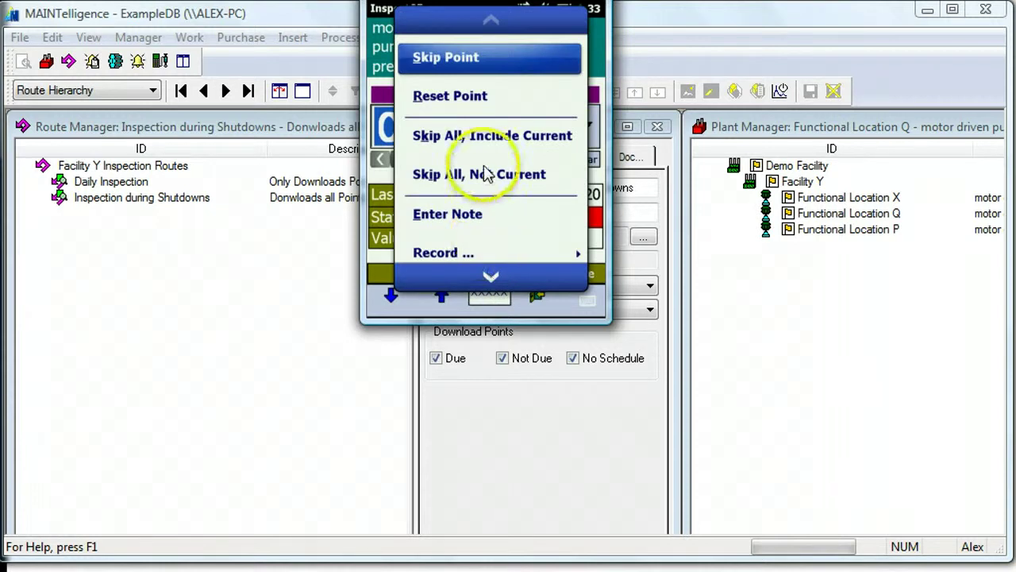
pyautogui.click(491, 278)
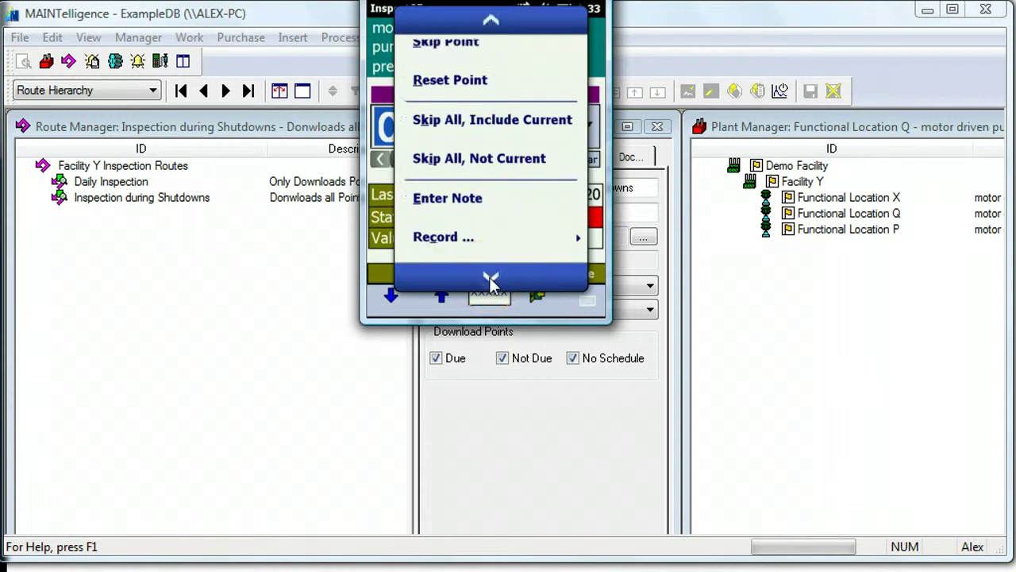
pyautogui.click(490, 278)
pyautogui.click(483, 204)
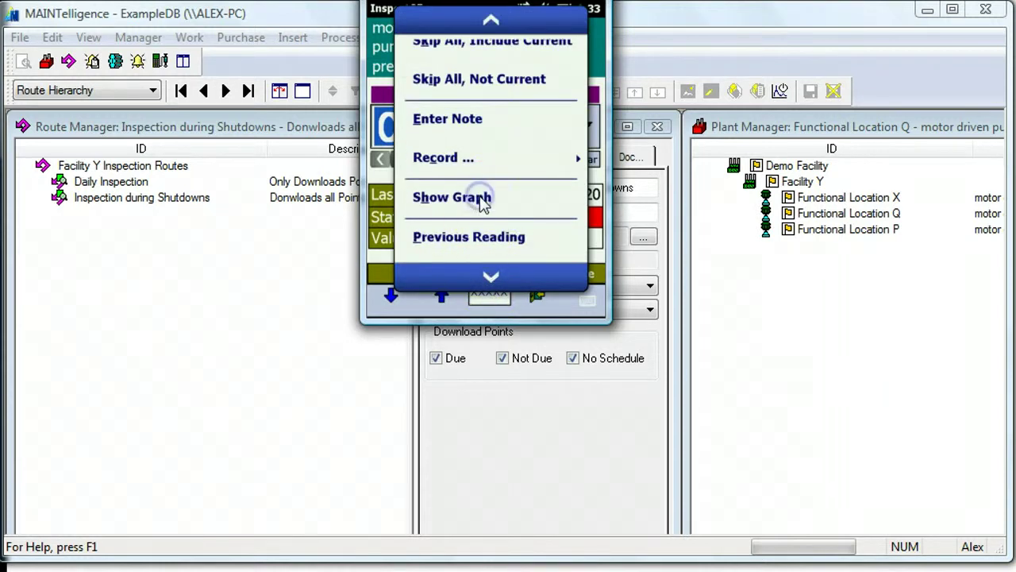
pyautogui.click(468, 220)
pyautogui.click(612, 205)
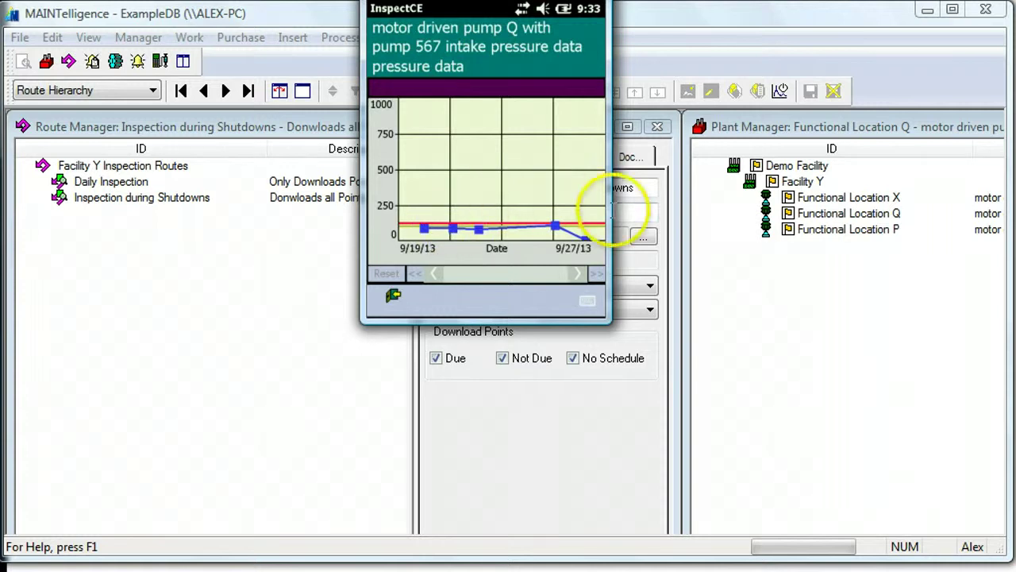
pyautogui.click(462, 264)
pyautogui.click(393, 296)
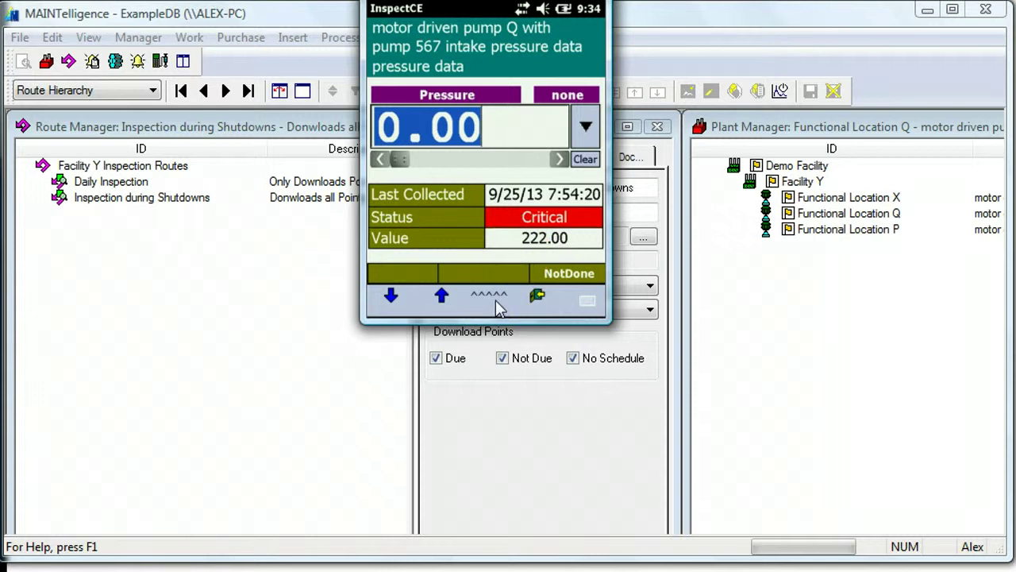
# Skip the remaining Functional Location Q points, including the current pump 567 intake pressure point.
pyautogui.click(495, 300)
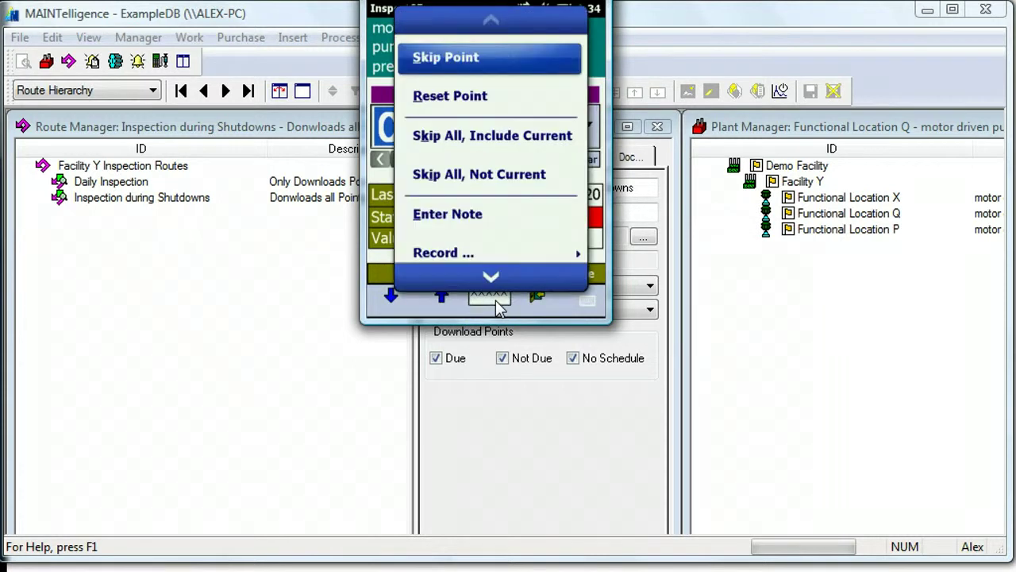
pyautogui.click(476, 187)
pyautogui.click(474, 138)
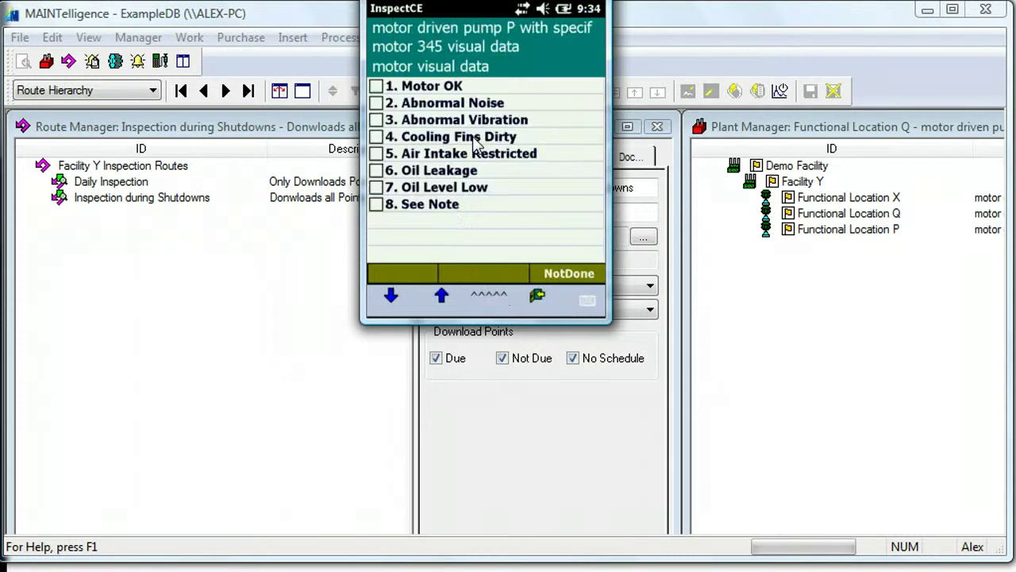
# Return to the Daily Inspection list and check Location Q's points are Skipped (3 Missed, 3 Skipped).
pyautogui.click(537, 302)
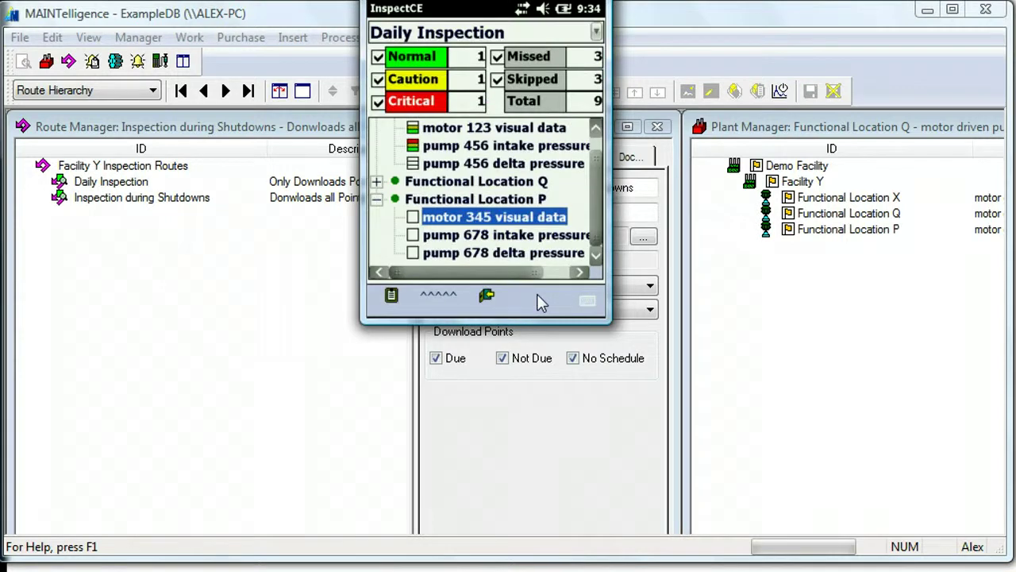
pyautogui.click(376, 181)
pyautogui.moveTo(400, 196)
pyautogui.mouseDown()
pyautogui.moveTo(387, 236)
pyautogui.moveTo(367, 184)
pyautogui.moveTo(381, 189)
pyautogui.mouseUp()
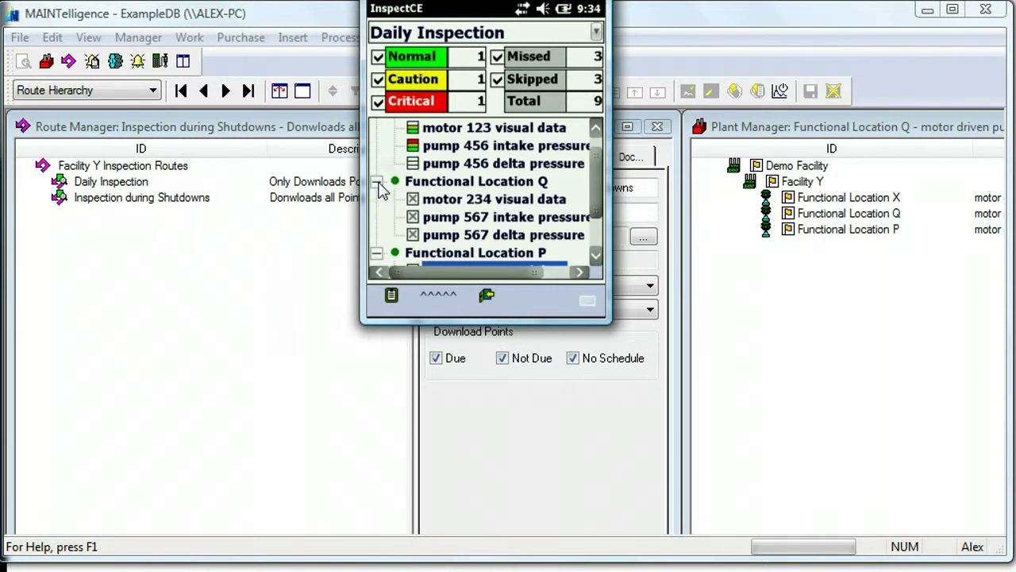
pyautogui.click(377, 183)
pyautogui.moveTo(381, 189)
pyautogui.mouseDown()
pyautogui.moveTo(417, 287)
pyautogui.moveTo(491, 303)
pyautogui.mouseUp()
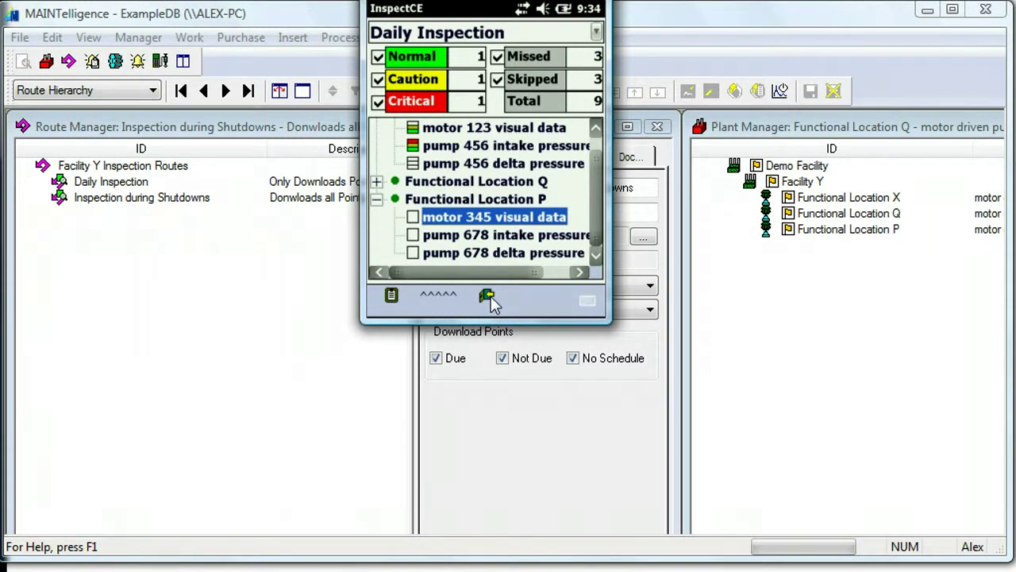
# Go back to the InspectCE start screen and exit the application, confirming with OK.
pyautogui.click(490, 299)
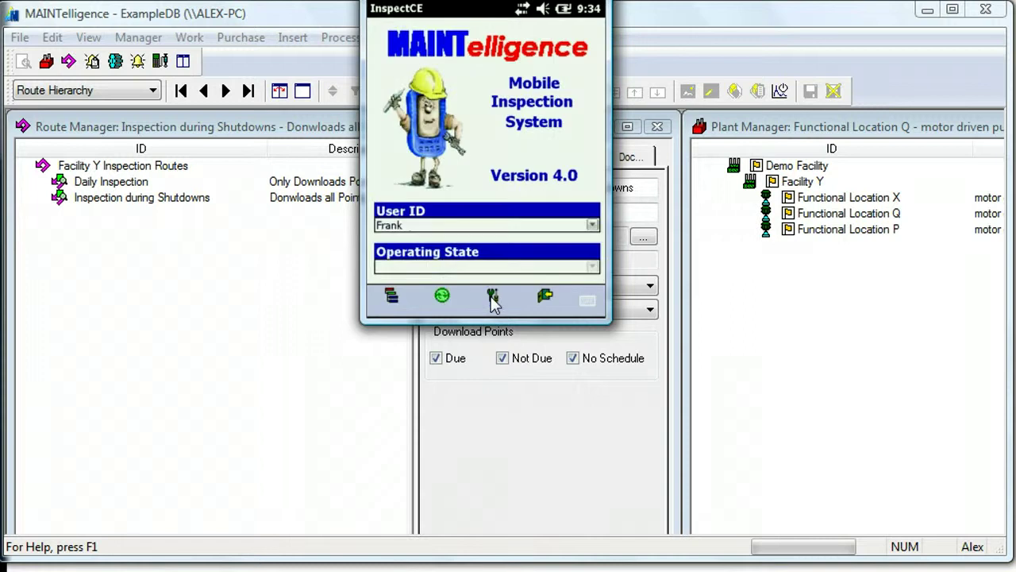
pyautogui.click(543, 298)
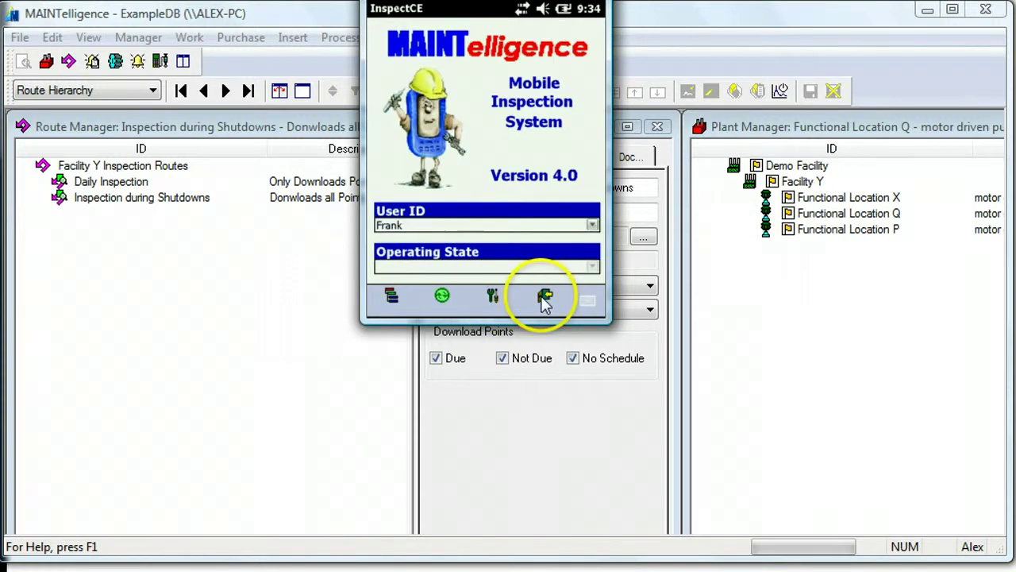
pyautogui.click(449, 224)
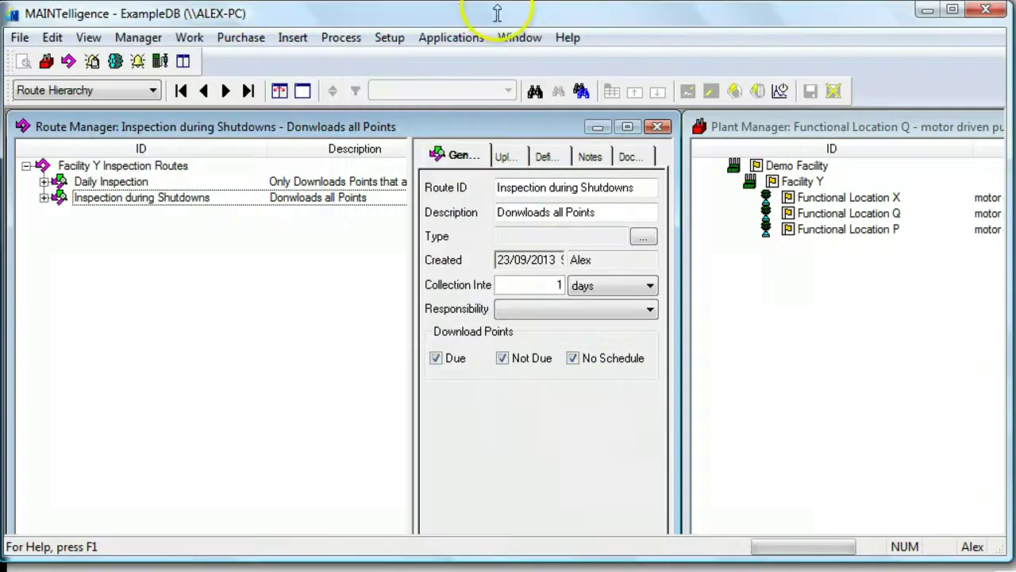
# Connect to MAINTelligence InspectCE and upload the Daily Inspection and Inspection during Shutdowns routes.
pyautogui.click(161, 63)
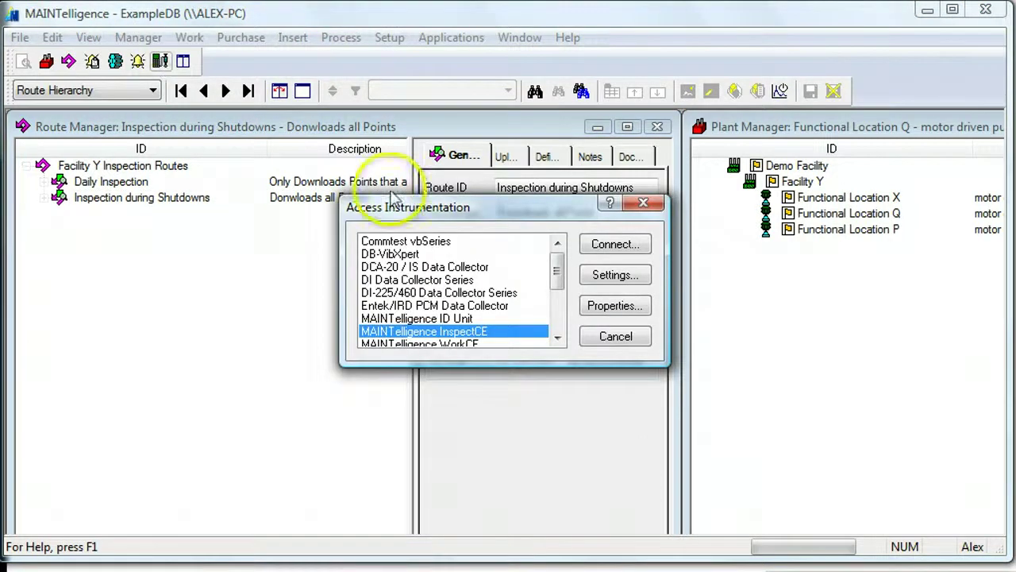
pyautogui.click(632, 252)
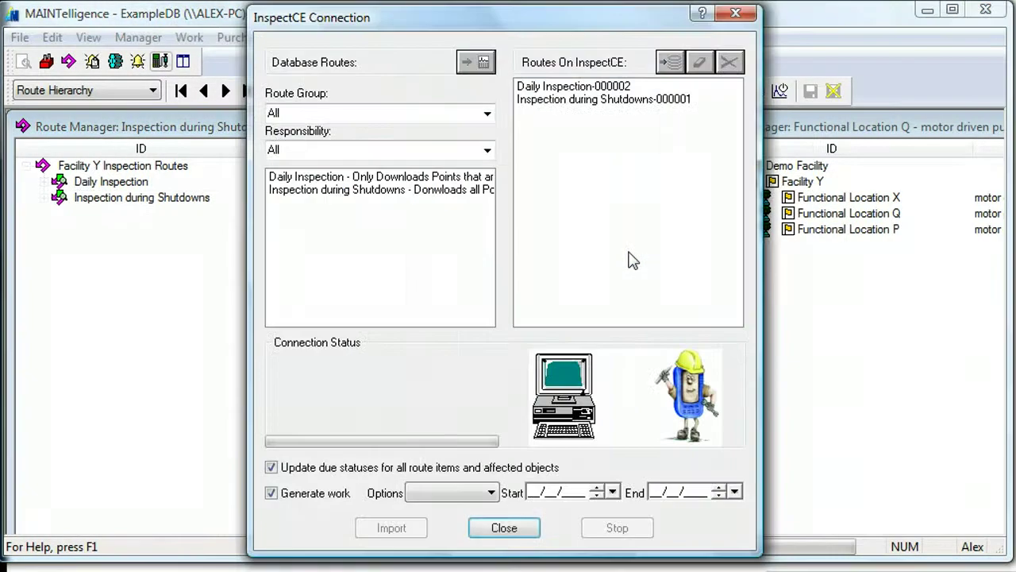
pyautogui.click(601, 89)
pyautogui.keyDown('shift'); pyautogui.click(601, 99); pyautogui.keyUp('shift')
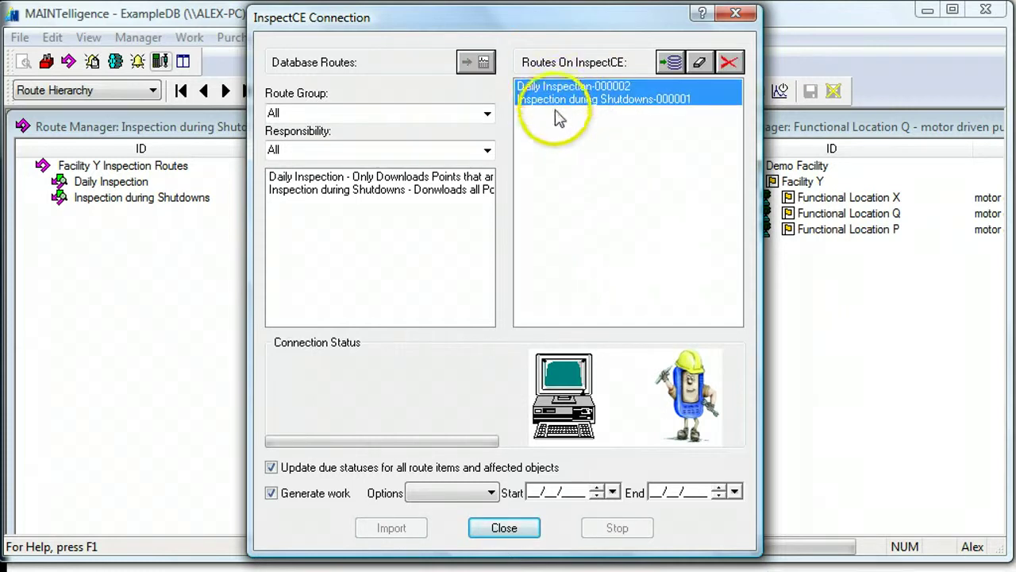
pyautogui.click(671, 64)
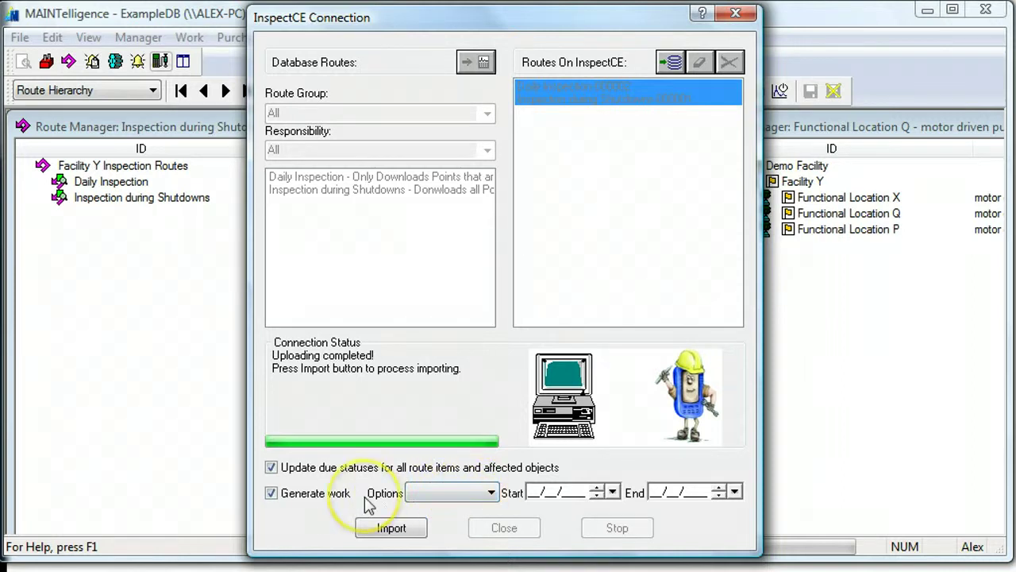
# Import the uploaded readings with Generate work off, bringing in 3 points and 3 readings.
pyautogui.click(271, 493)
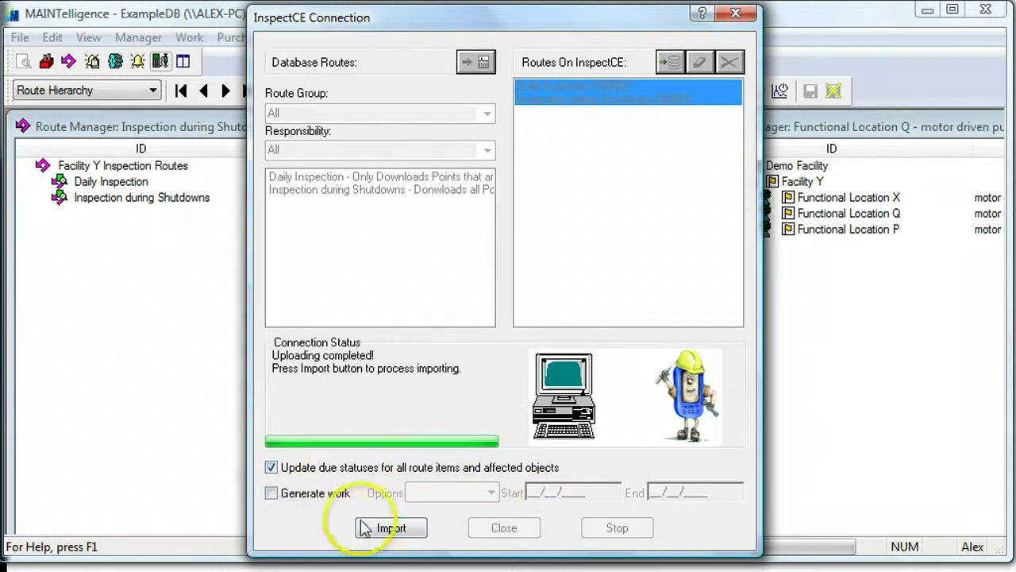
pyautogui.click(381, 534)
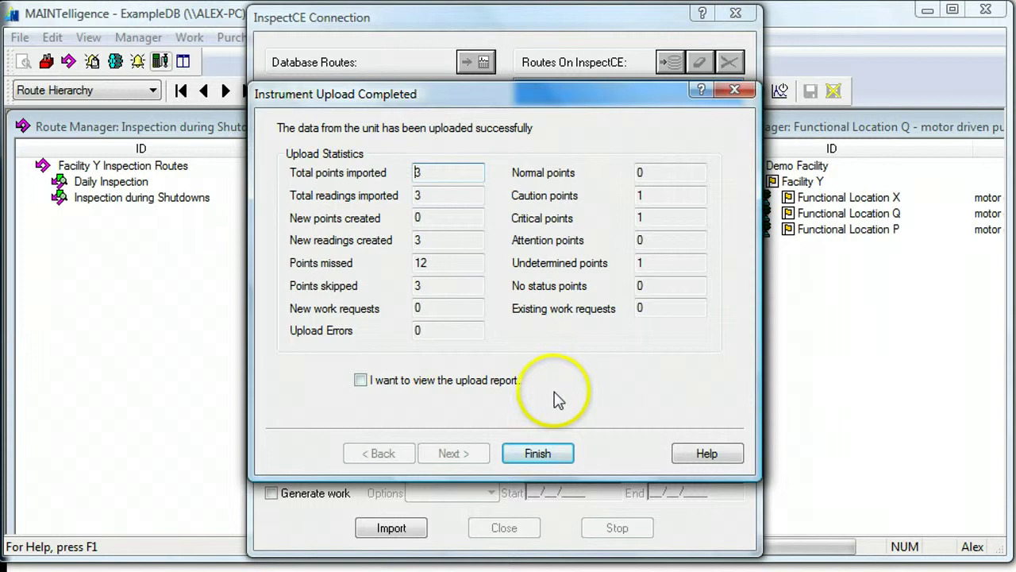
pyautogui.click(538, 453)
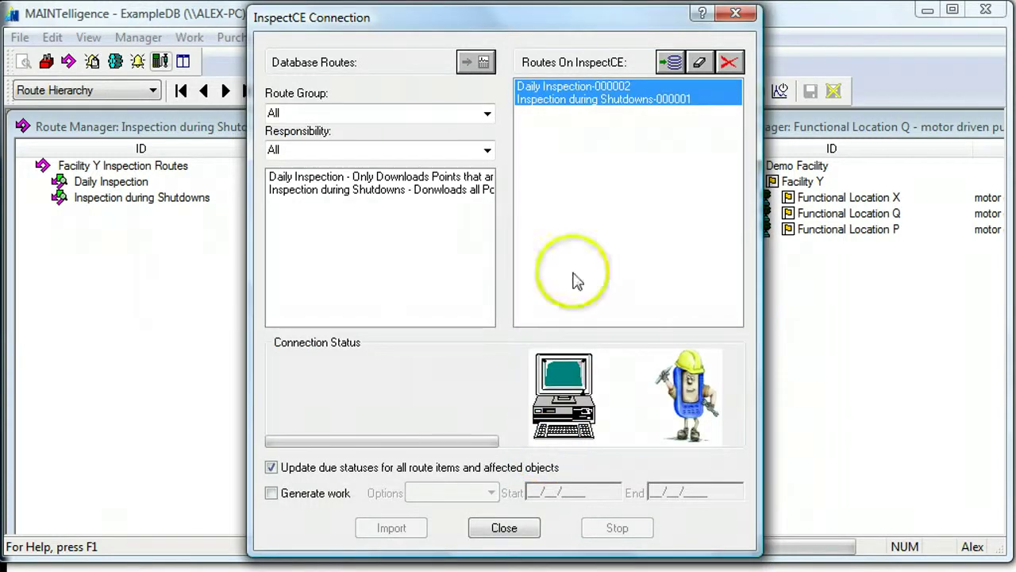
# Delete both routes from the handheld, confirm Yes, and close the InspectCE Connection window.
pyautogui.click(729, 63)
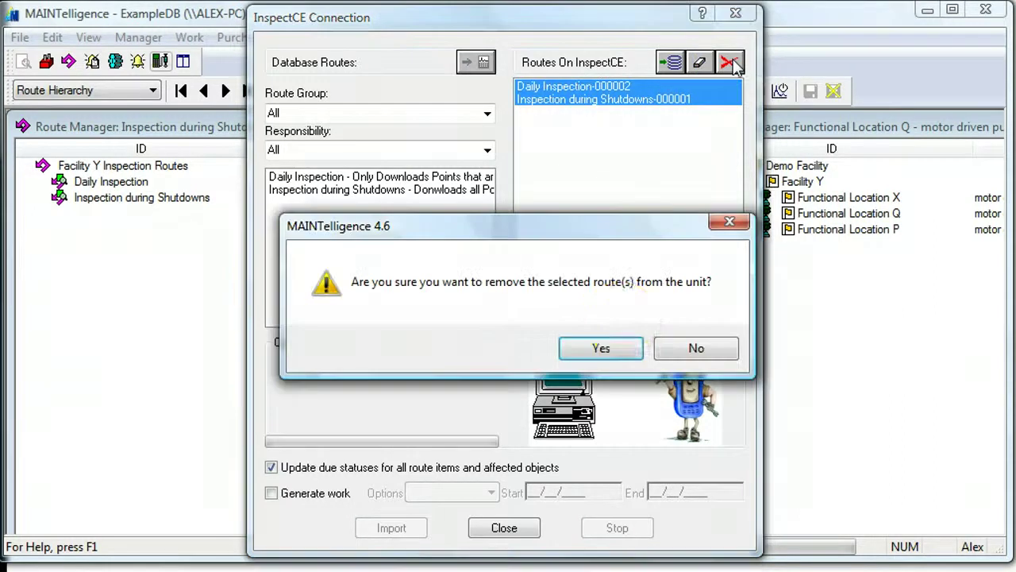
pyautogui.click(603, 345)
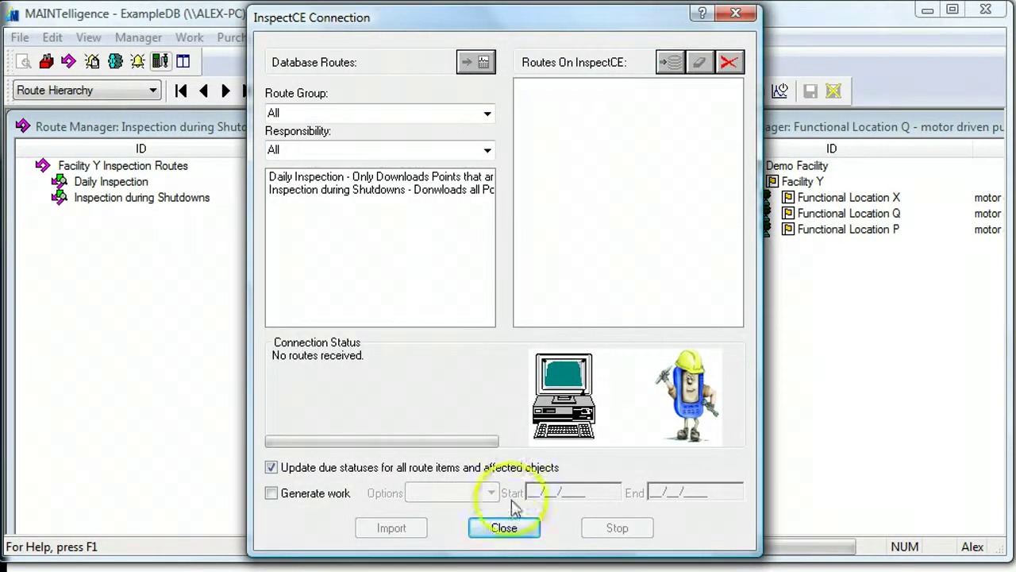
pyautogui.click(504, 527)
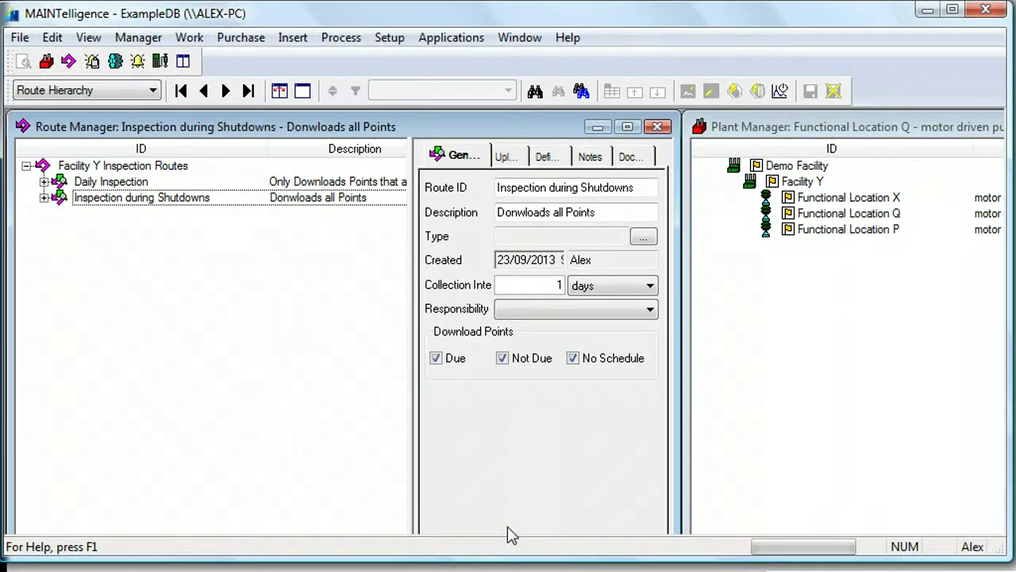
# Maximize Plant Manager and switch its view to list all Points.
pyautogui.click(723, 133)
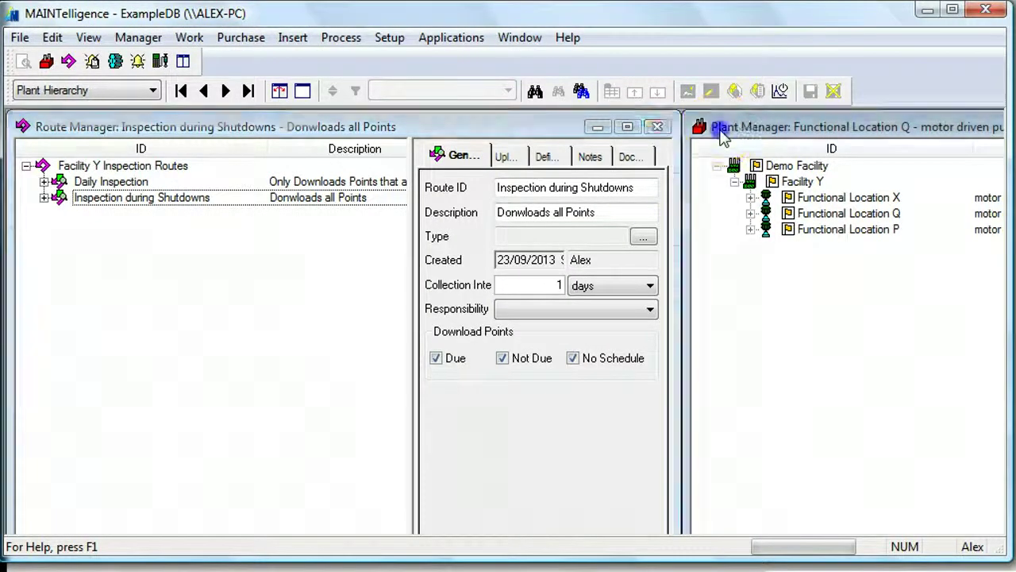
pyautogui.doubleClick(722, 134)
pyautogui.click(102, 90)
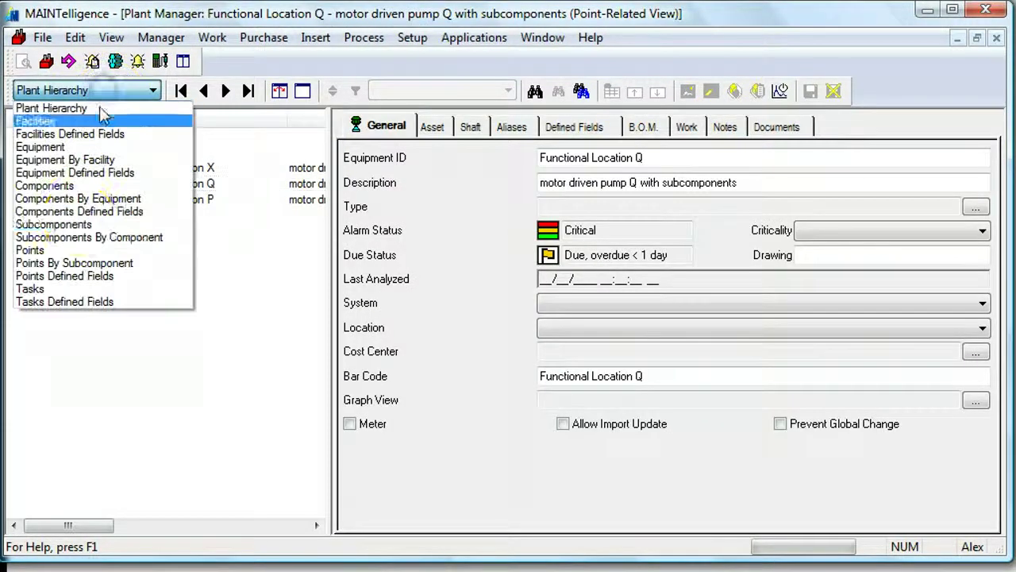
pyautogui.click(69, 249)
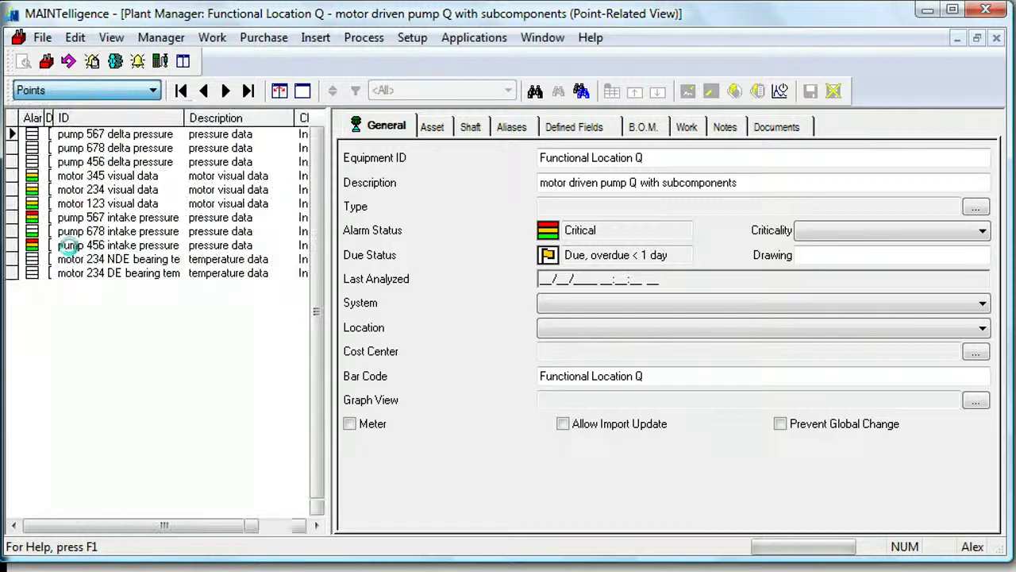
pyautogui.moveTo(325, 127); pyautogui.dragTo(764, 149)
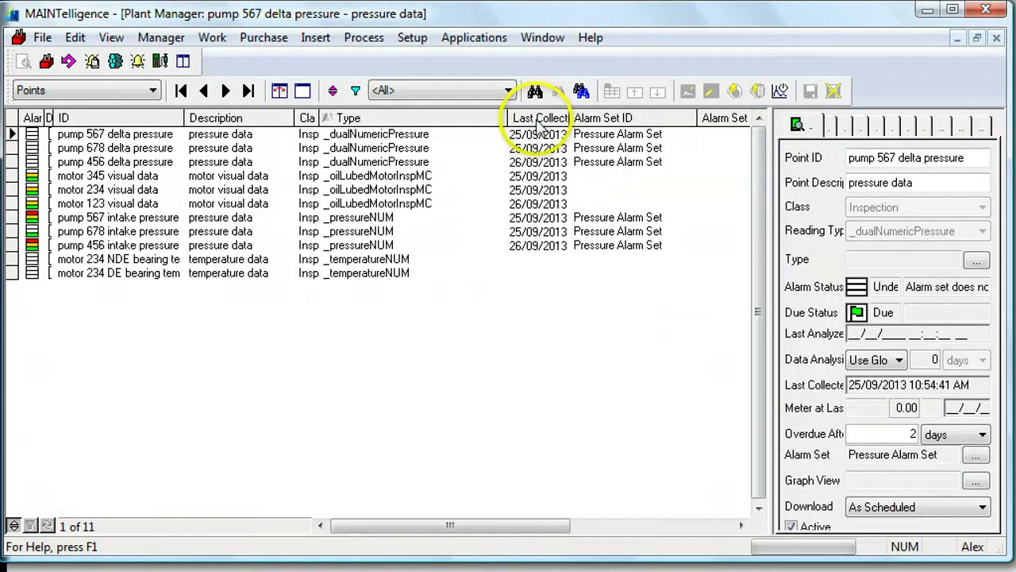
# Sort by Last Collected descending and show pump 456 delta pressure's readings: intake 111, output 222 psi.
pyautogui.click(538, 120)
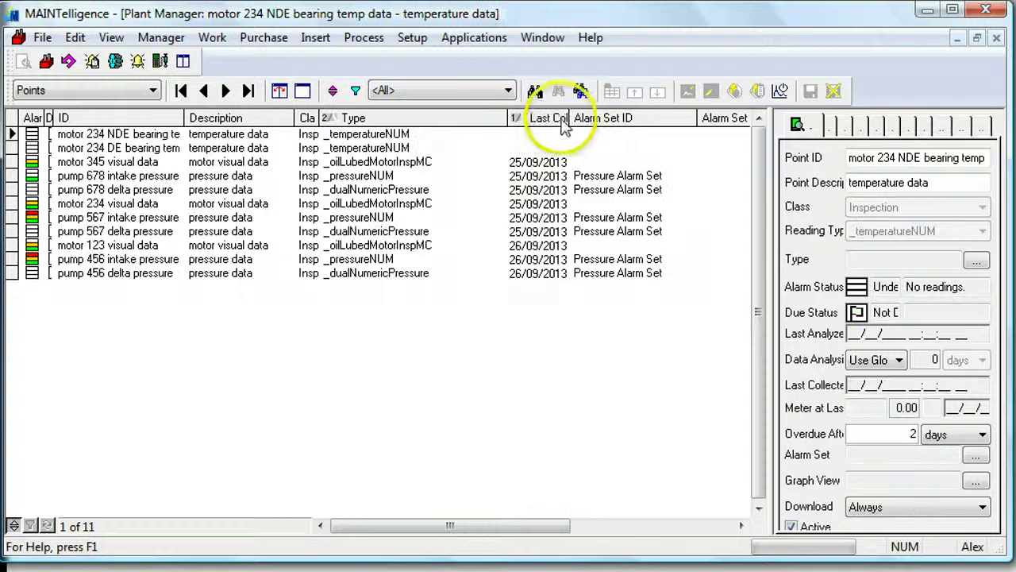
pyautogui.moveTo(570, 117); pyautogui.dragTo(656, 117)
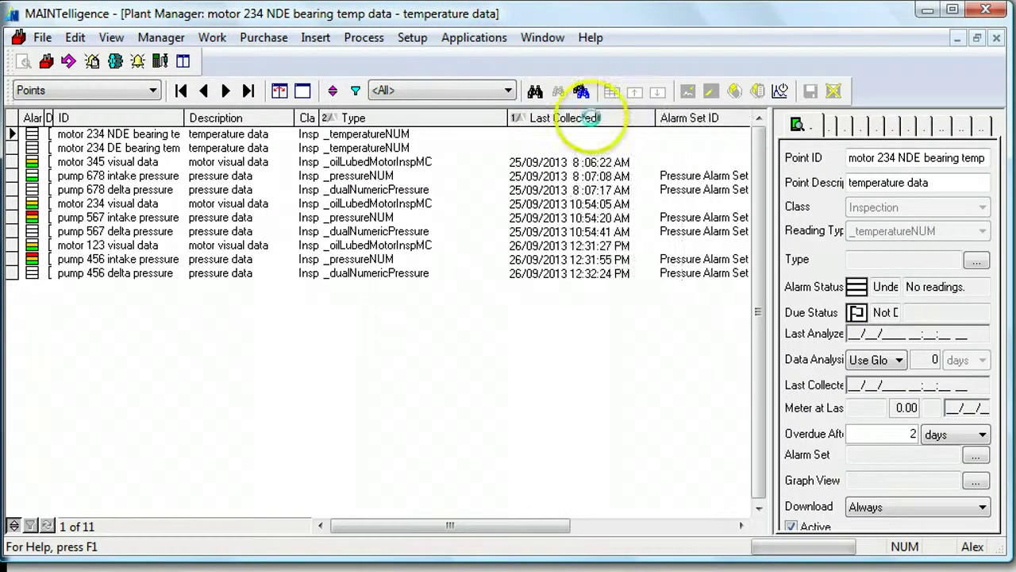
pyautogui.click(592, 118)
pyautogui.click(571, 135)
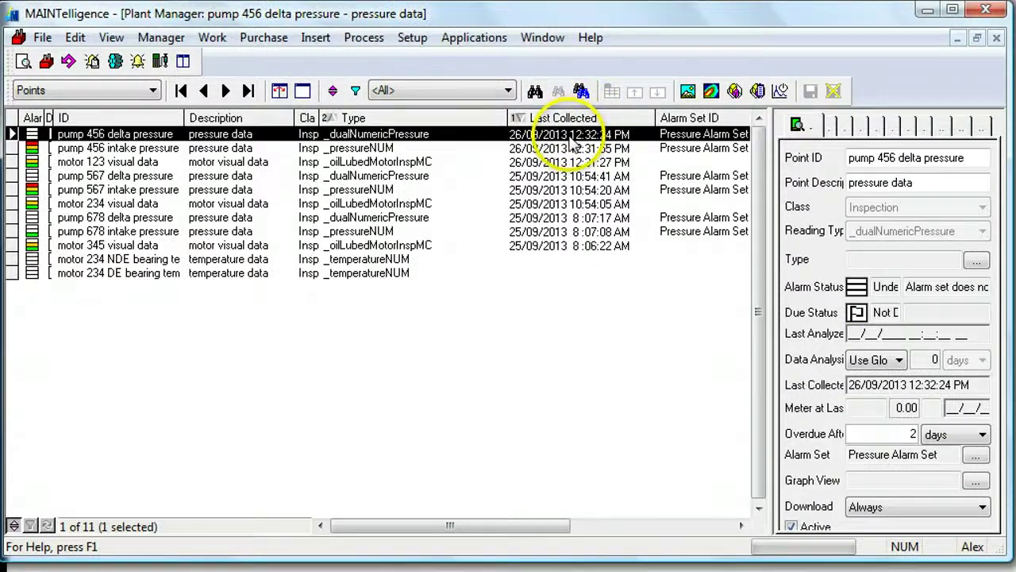
pyautogui.moveTo(765, 155); pyautogui.dragTo(413, 176)
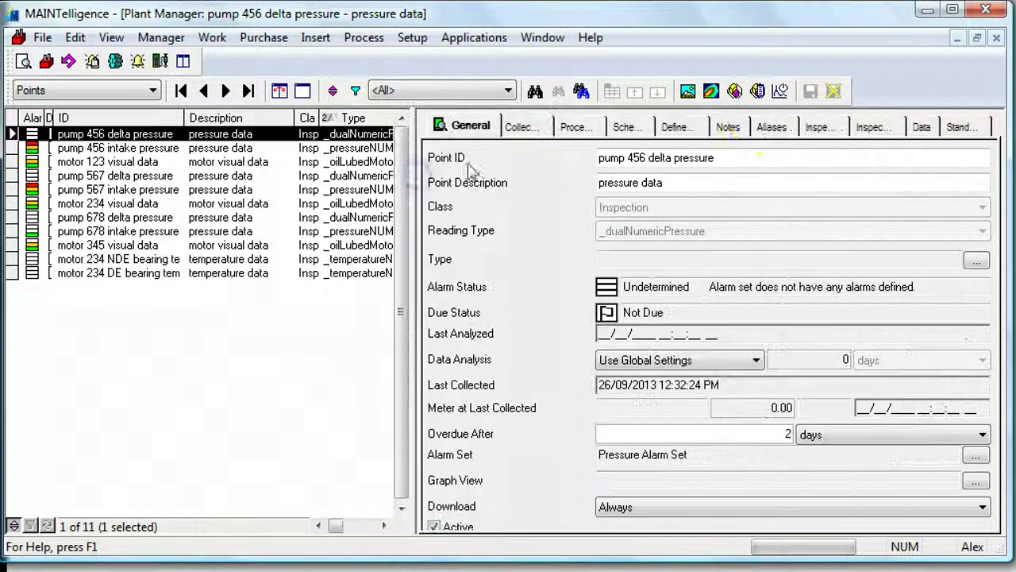
pyautogui.click(921, 127)
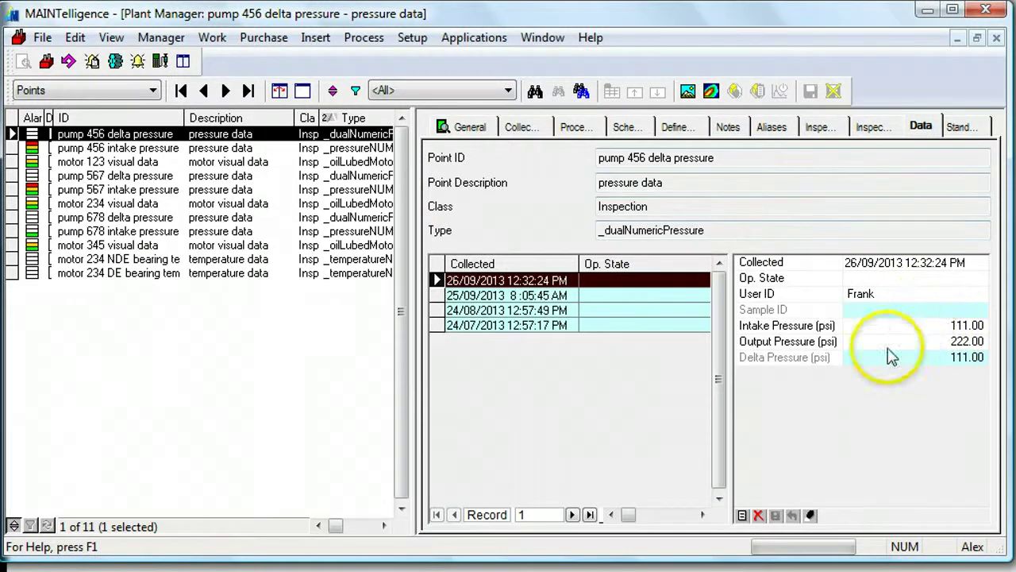
pyautogui.click(865, 442)
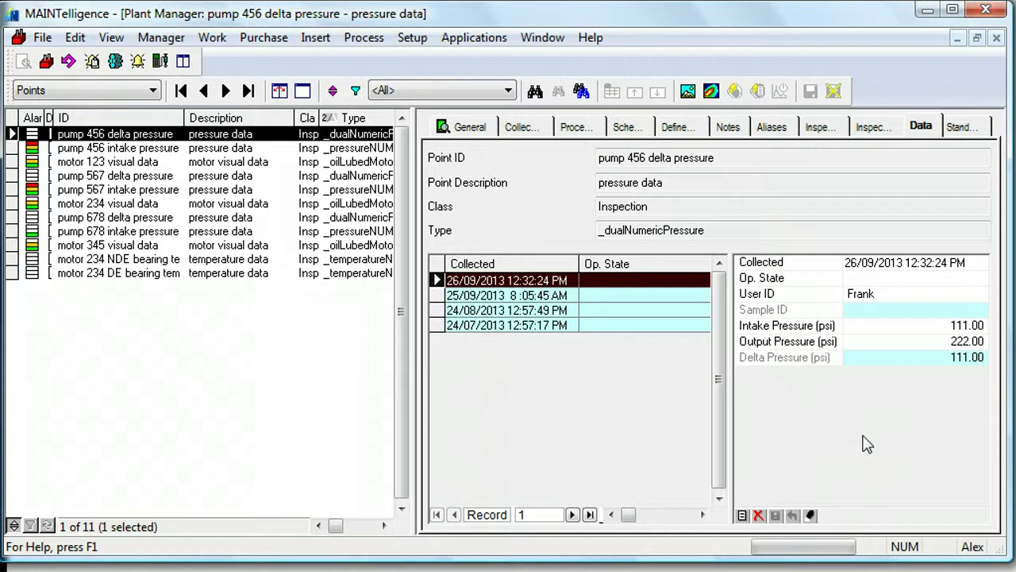